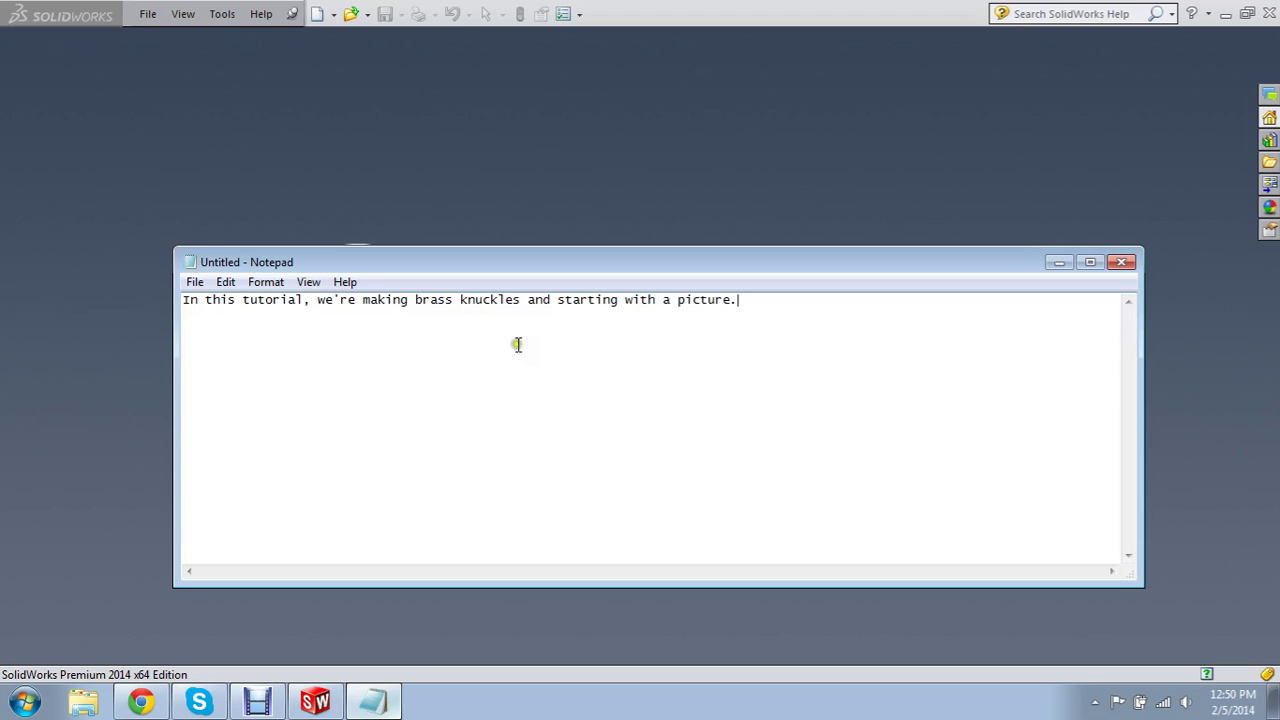
Close the brass knuckles tutorial note in Notepad without saving it.
click(1124, 266)
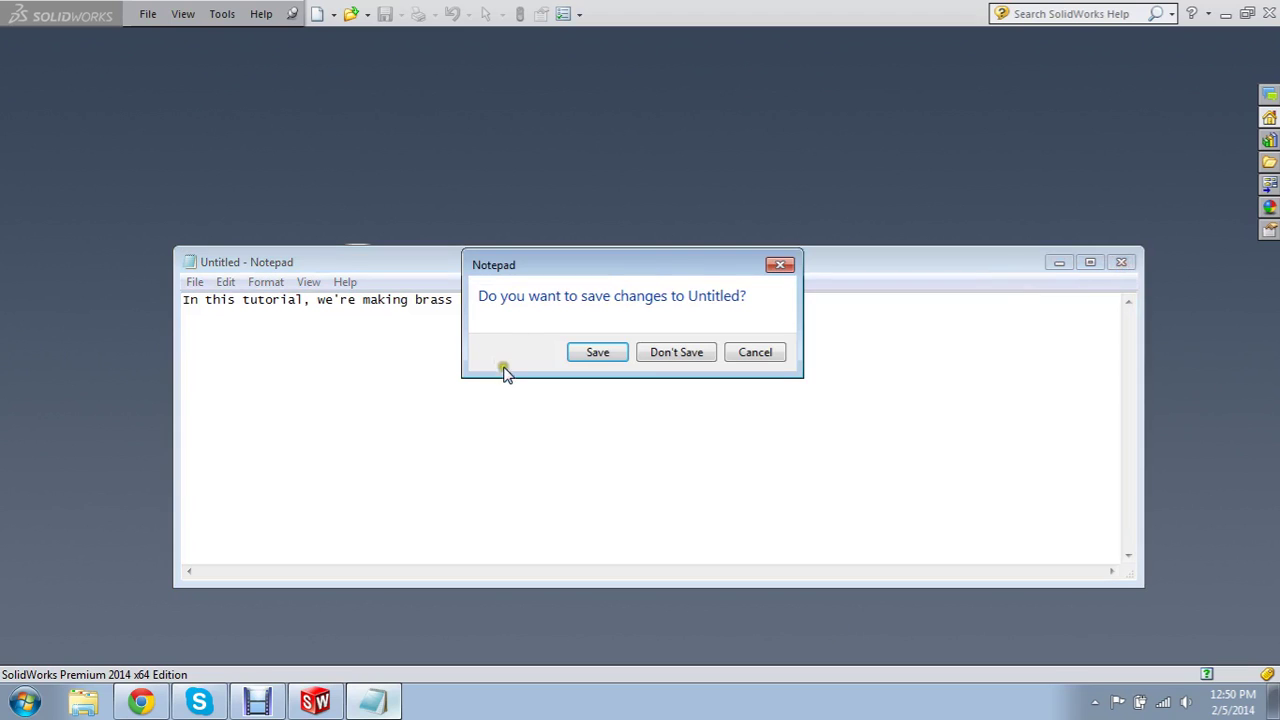
click(674, 352)
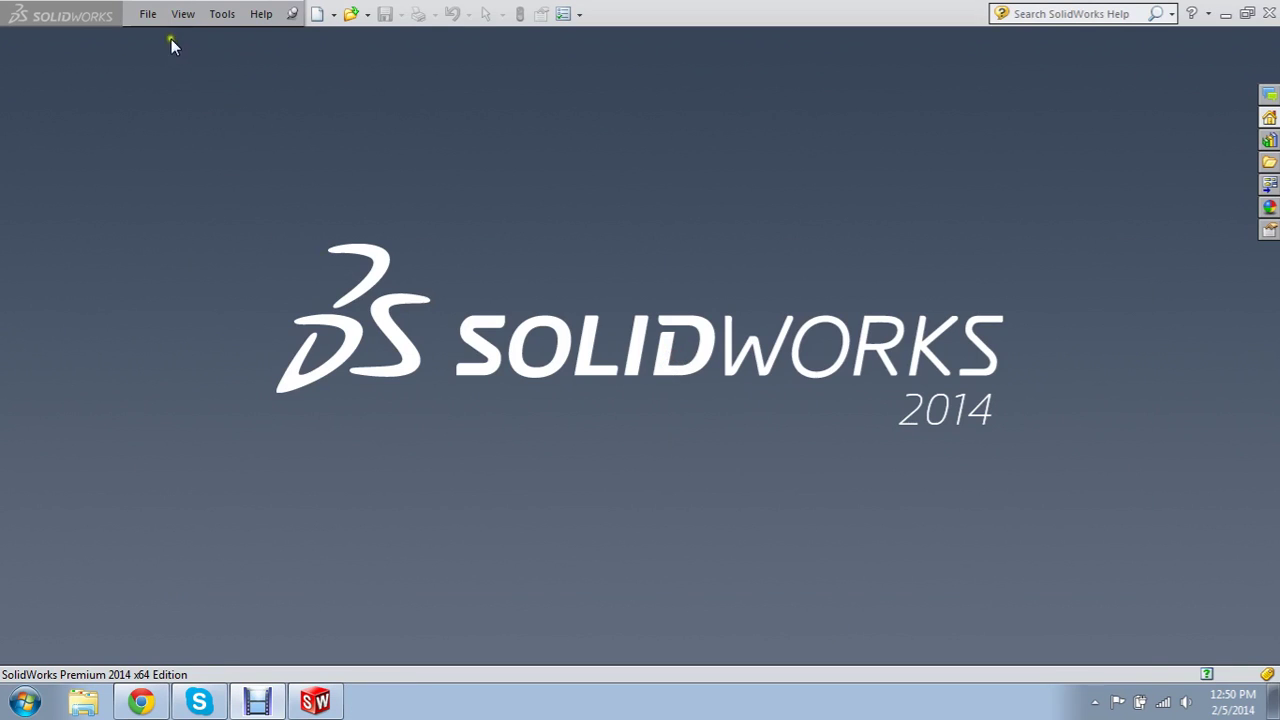
Create a new SolidWorks part document.
click(147, 14)
click(172, 37)
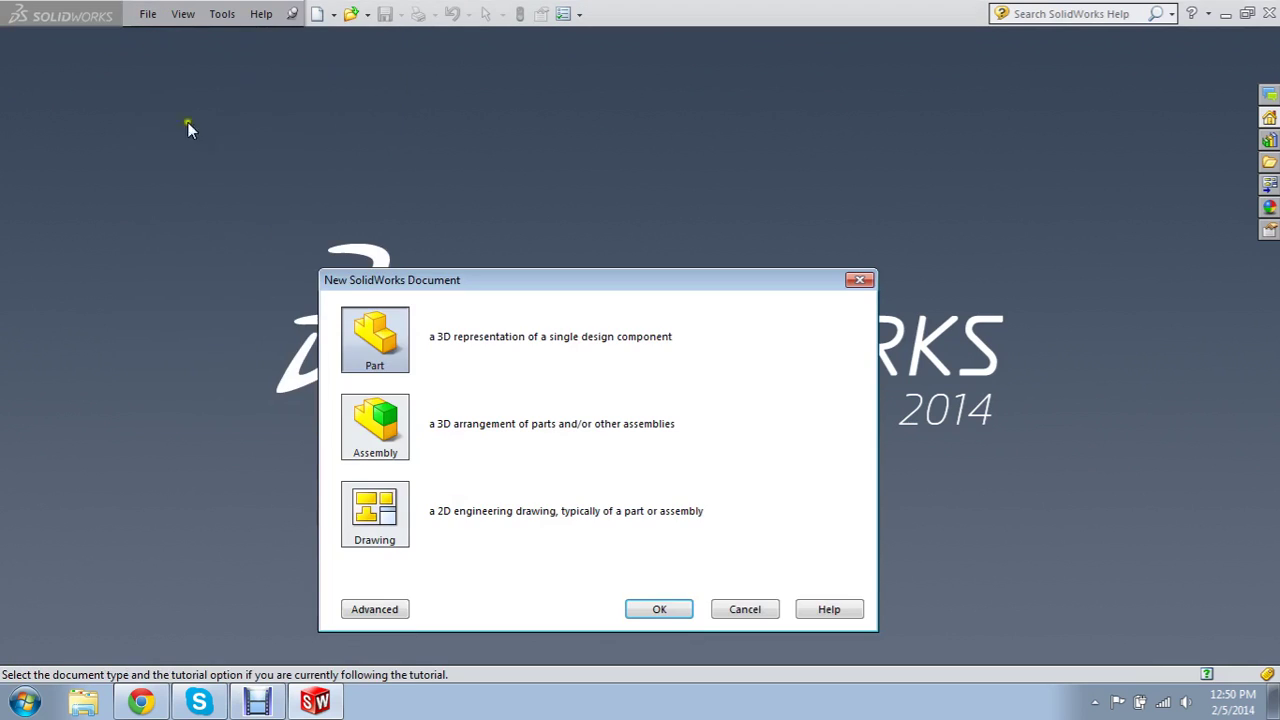
click(668, 612)
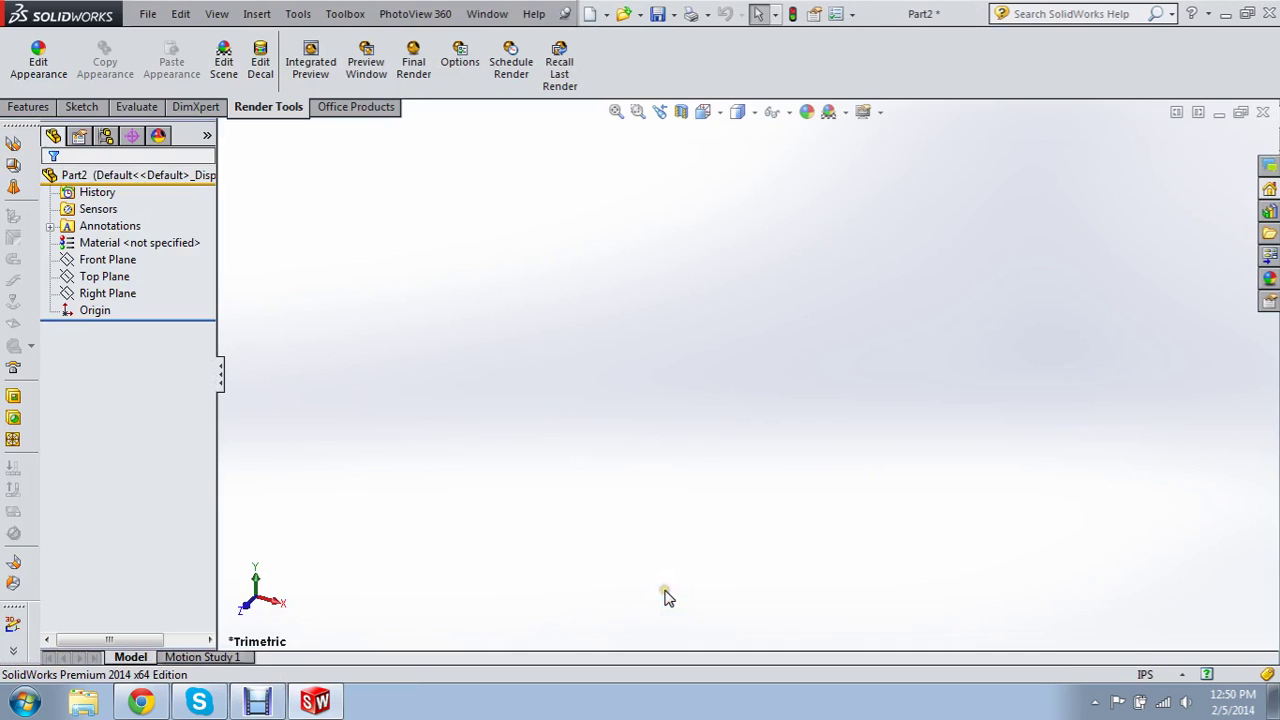
Start a 2D sketch on the Front Plane, viewed head-on from the front.
click(105, 260)
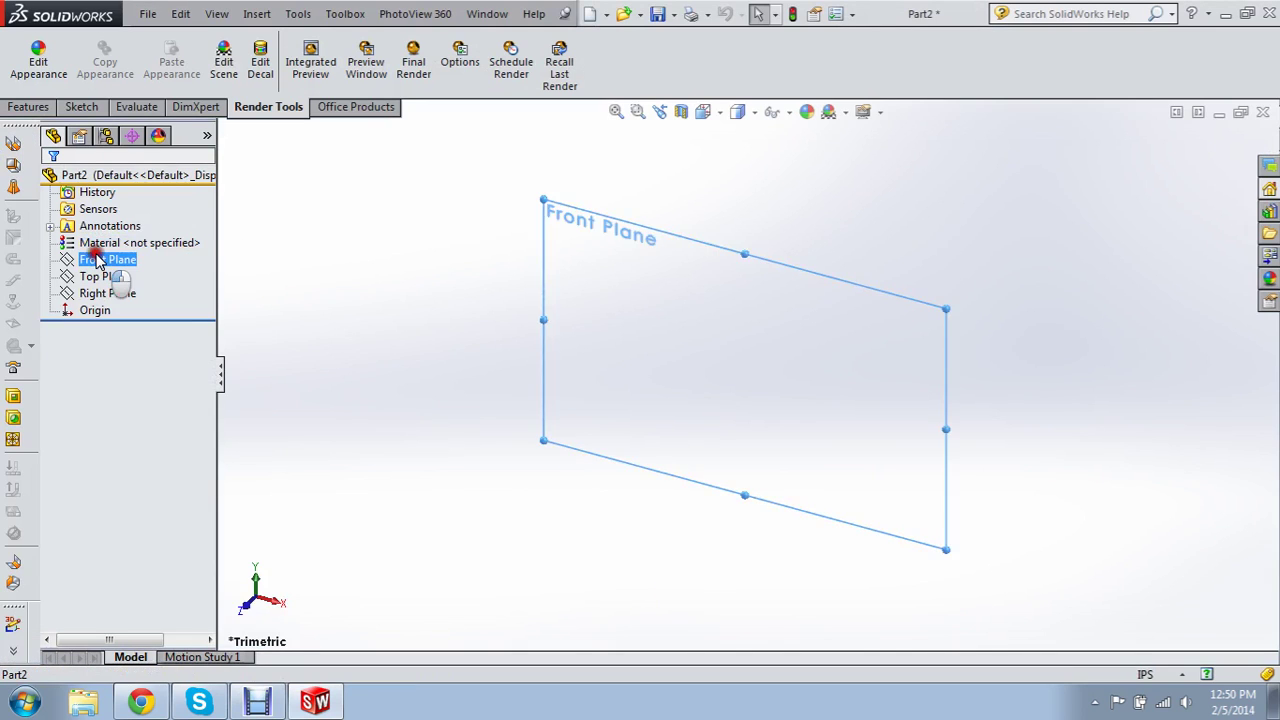
key(ctrl+1)
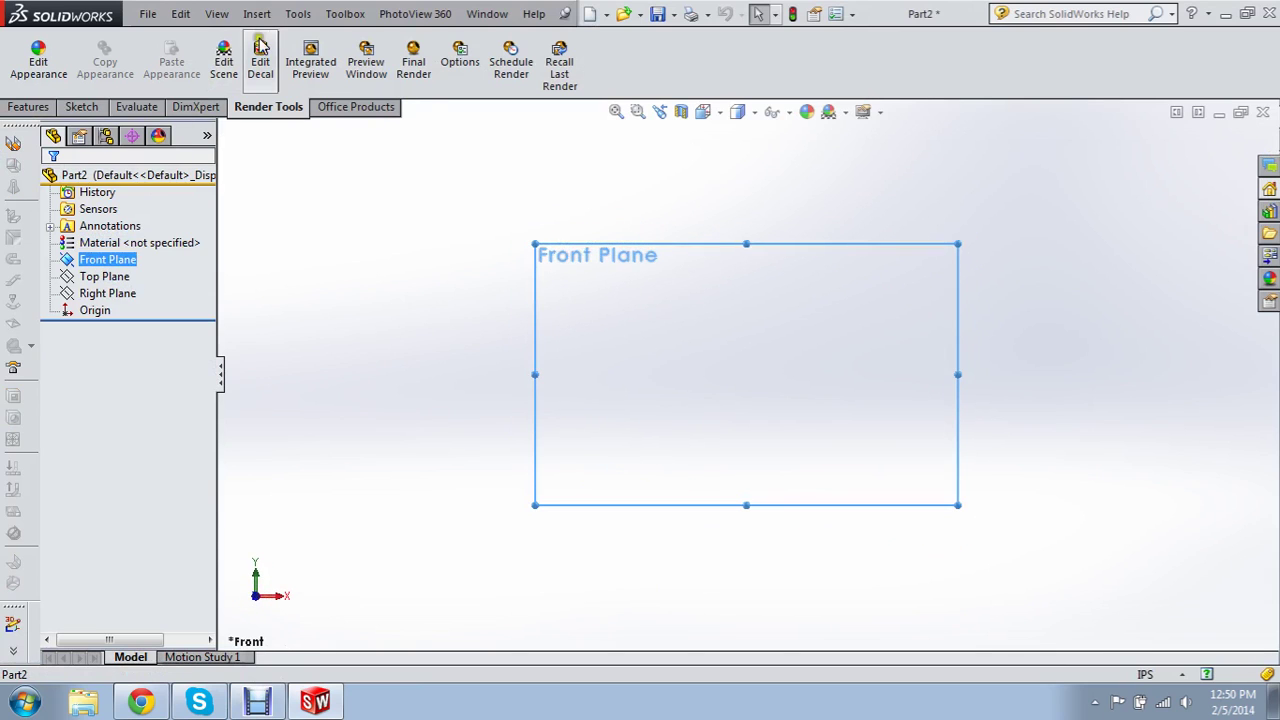
click(262, 16)
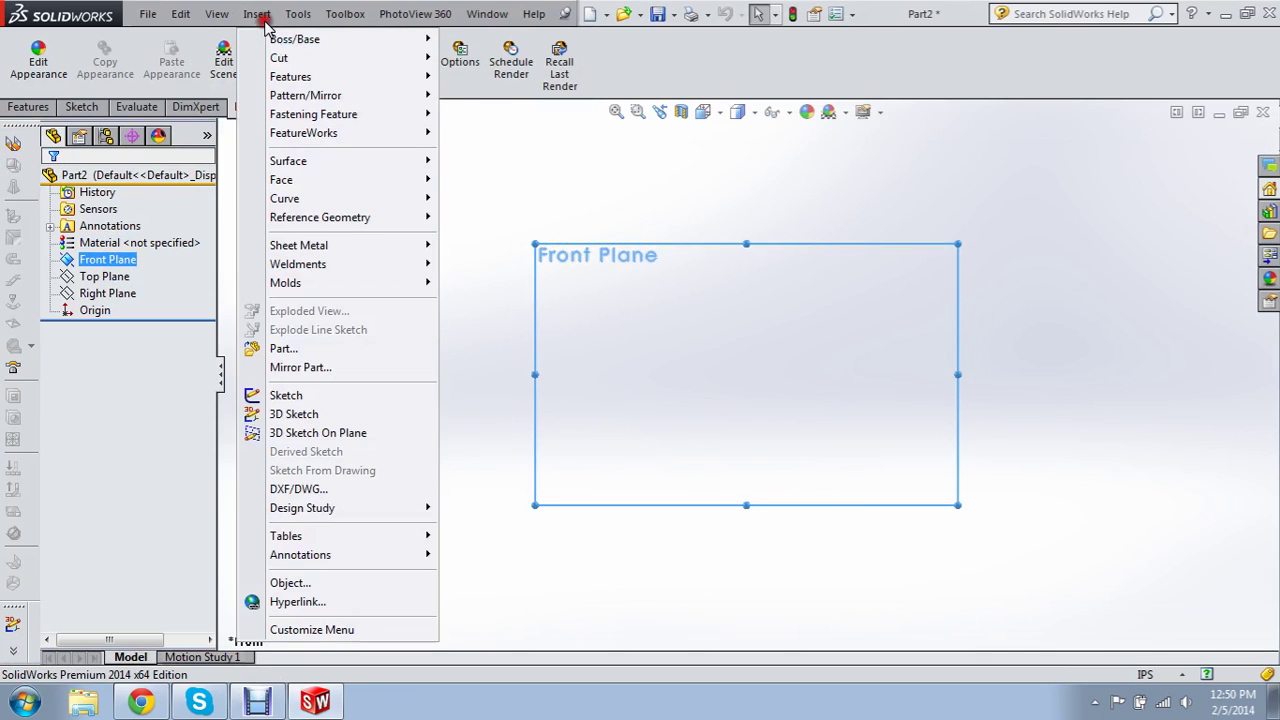
click(82, 106)
click(40, 87)
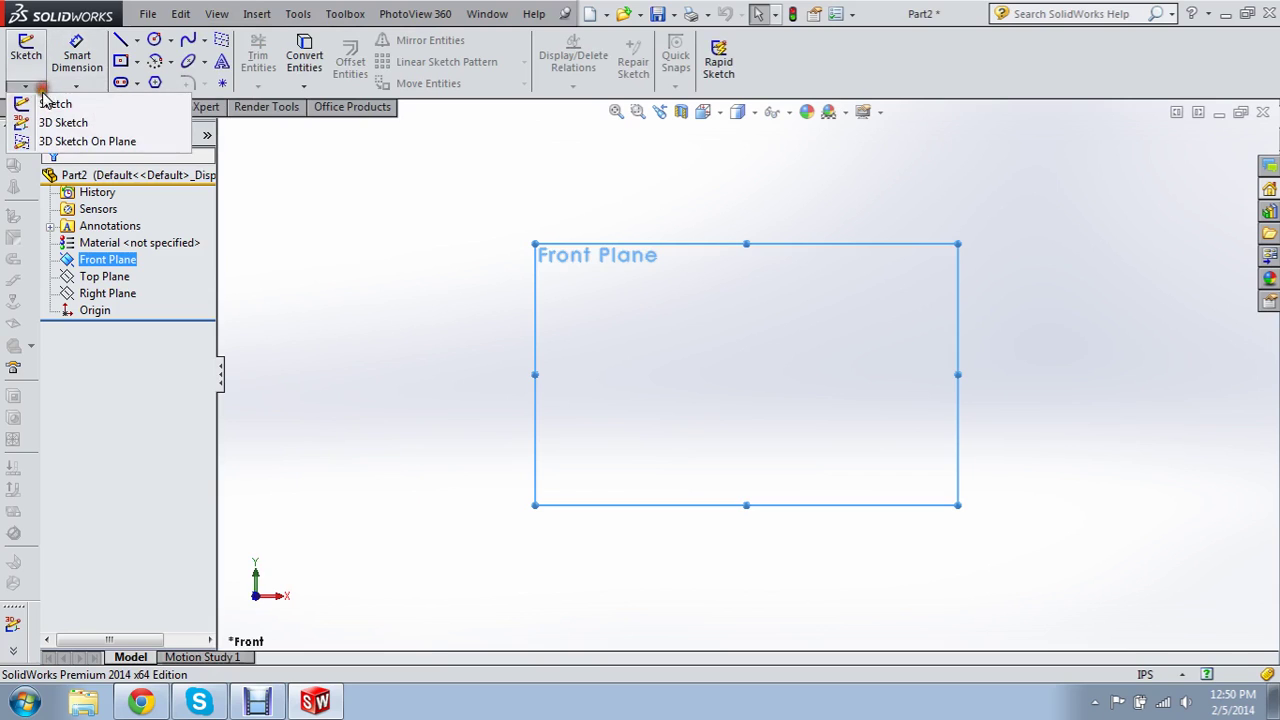
click(55, 104)
click(250, 16)
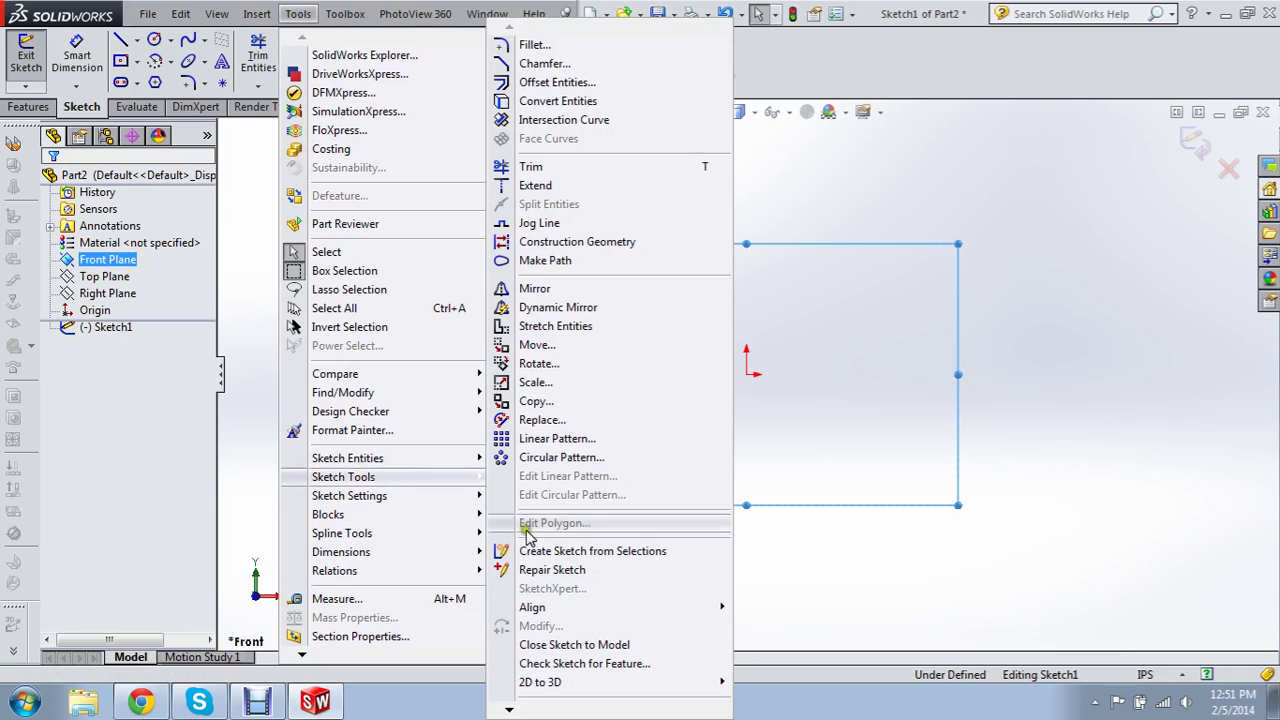
mouse_move(343, 477)
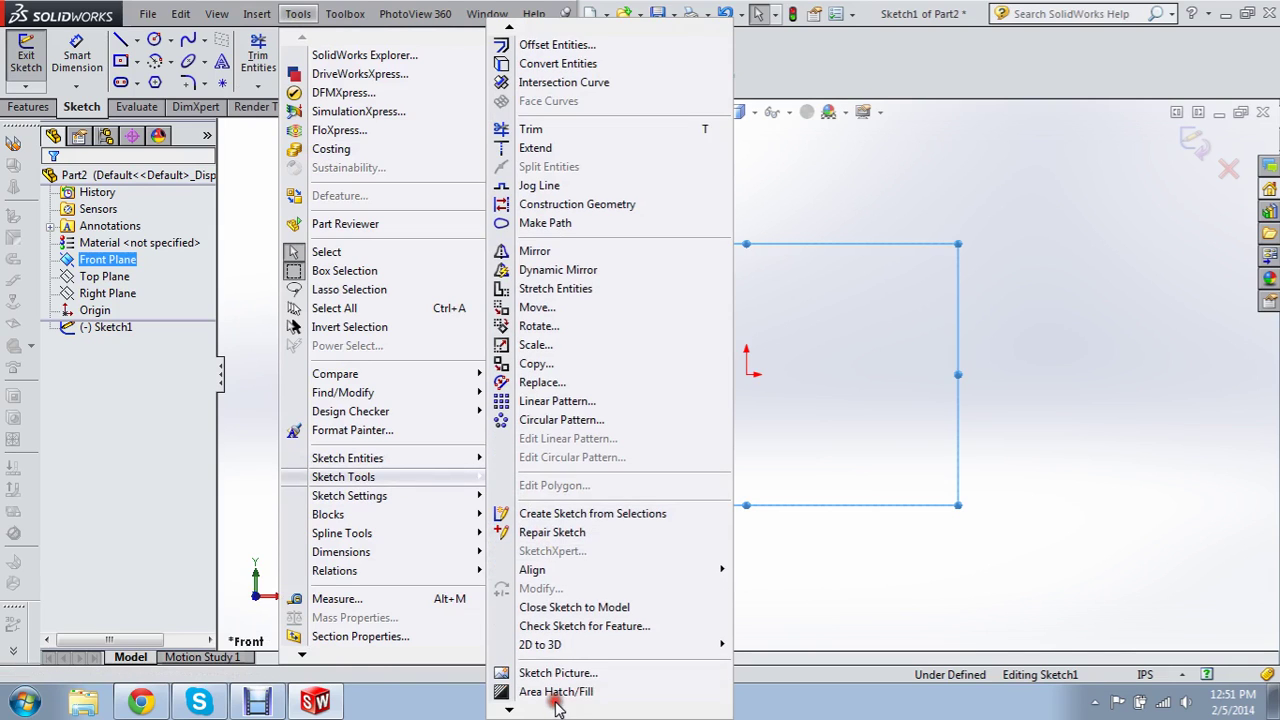
Insert the Brass Knuckles Picture file into the sketch as a sketch picture.
click(557, 673)
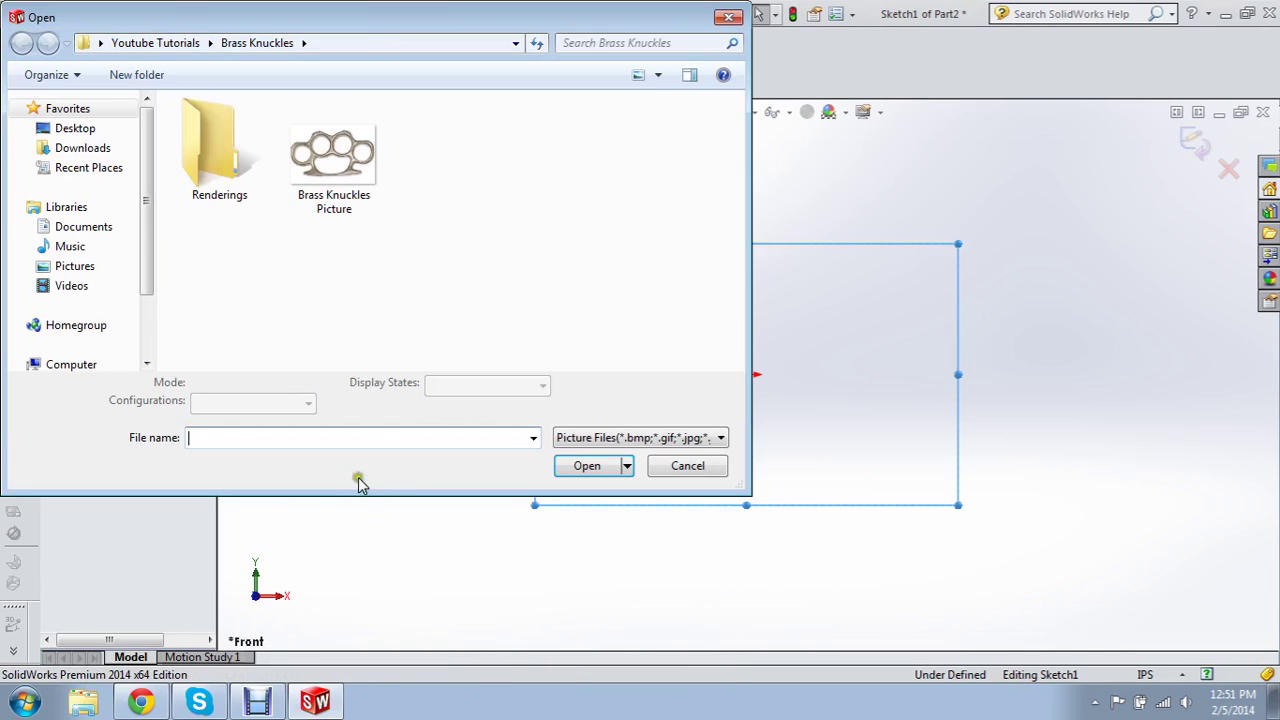
click(333, 170)
click(563, 464)
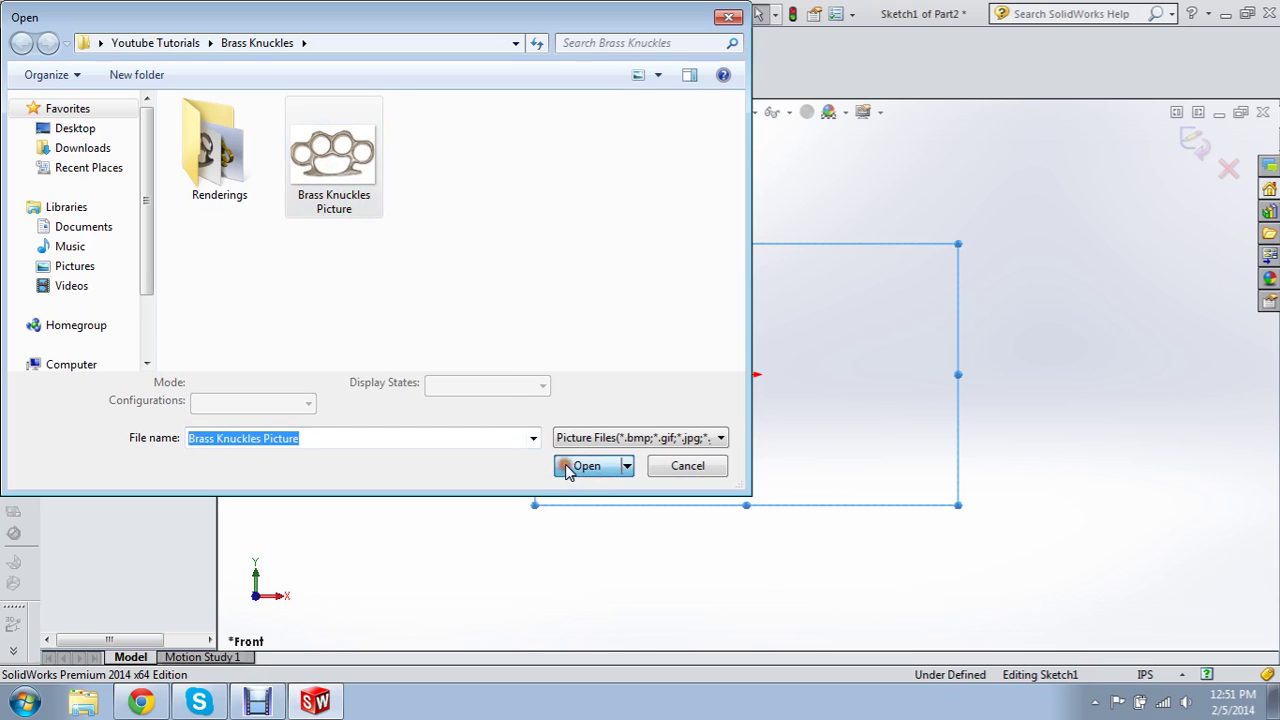
Resize the picture to 5 in wide with the scale tool disabled, and accept it.
scroll(615, 494, up, 2)
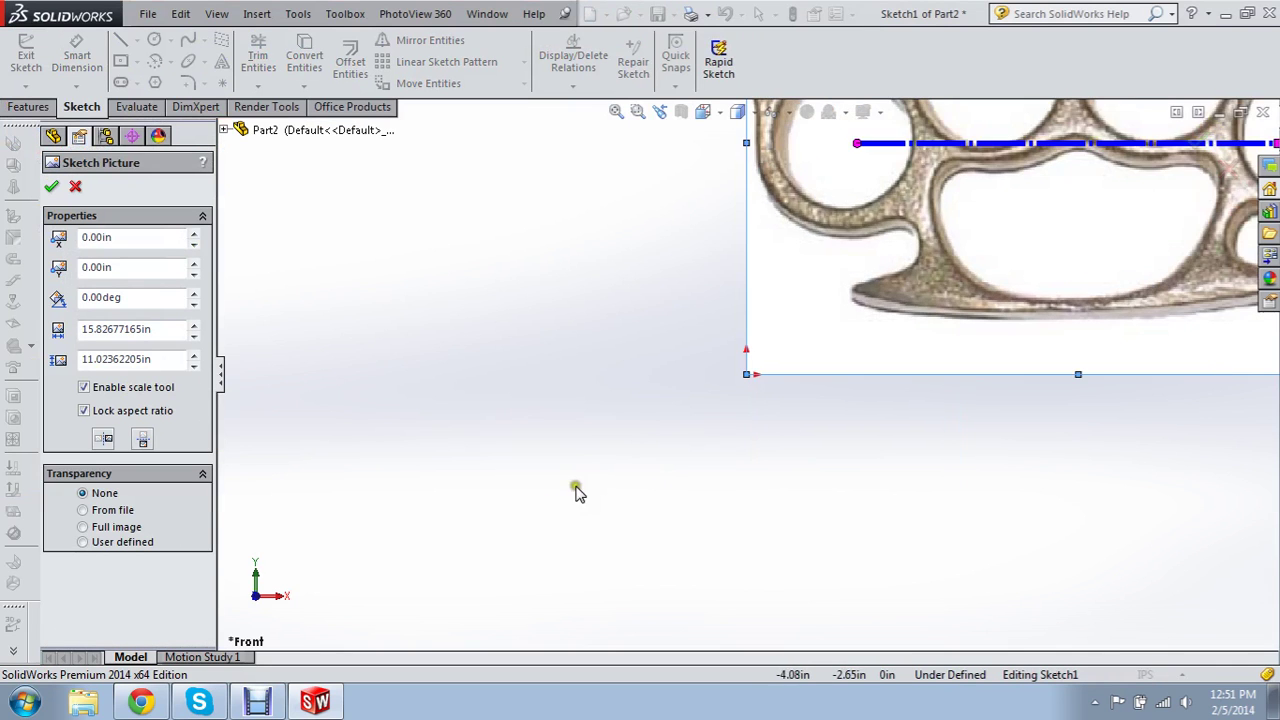
scroll(560, 500, up, 1)
scroll(560, 515, up, 2)
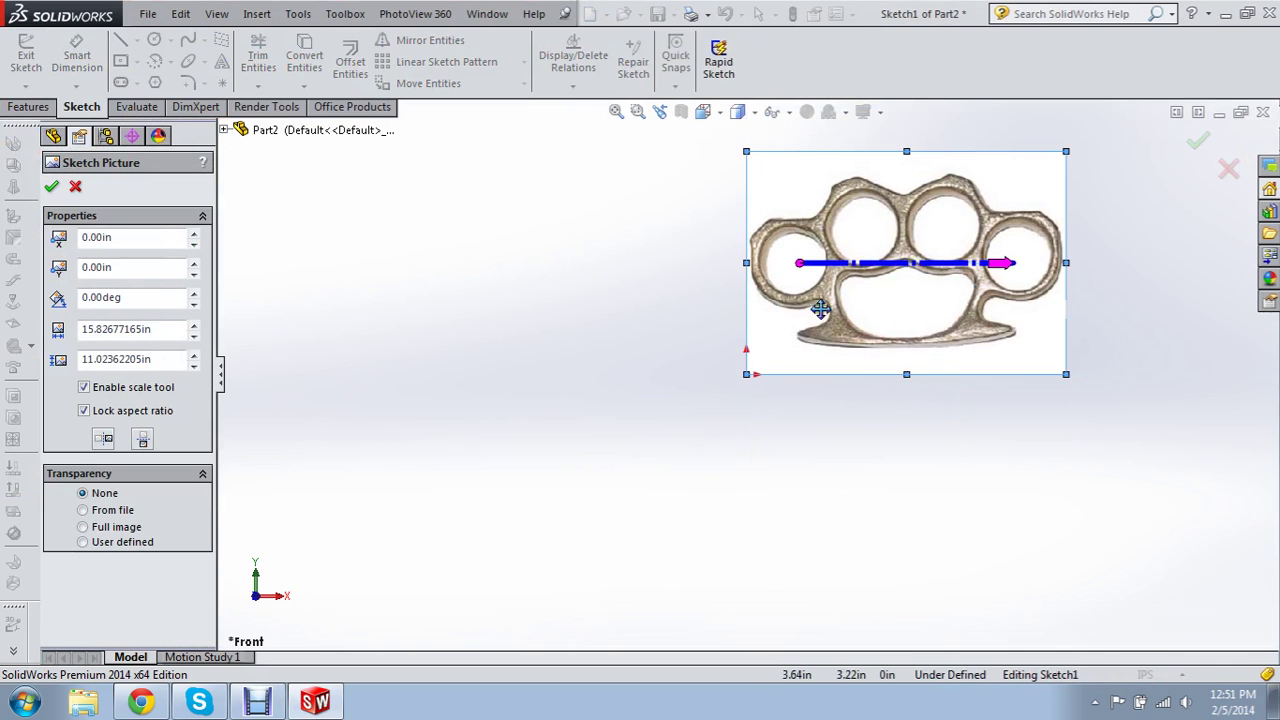
double_click(158, 329)
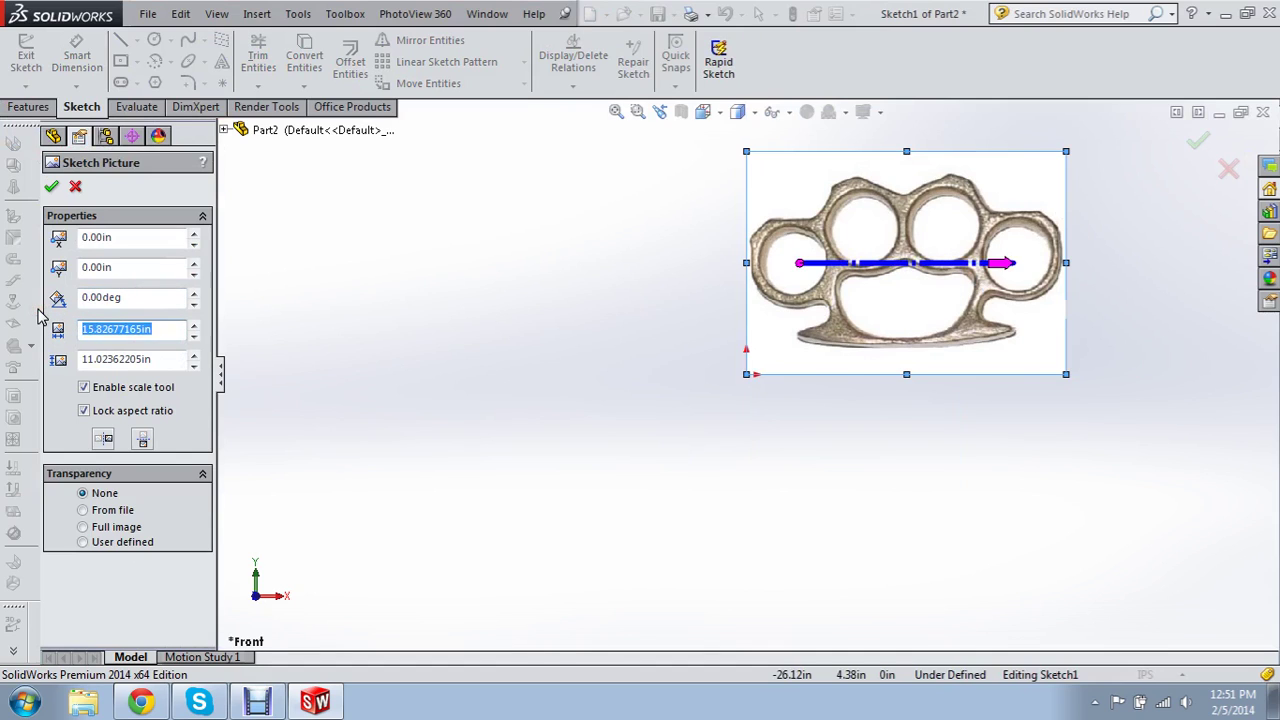
text(5)
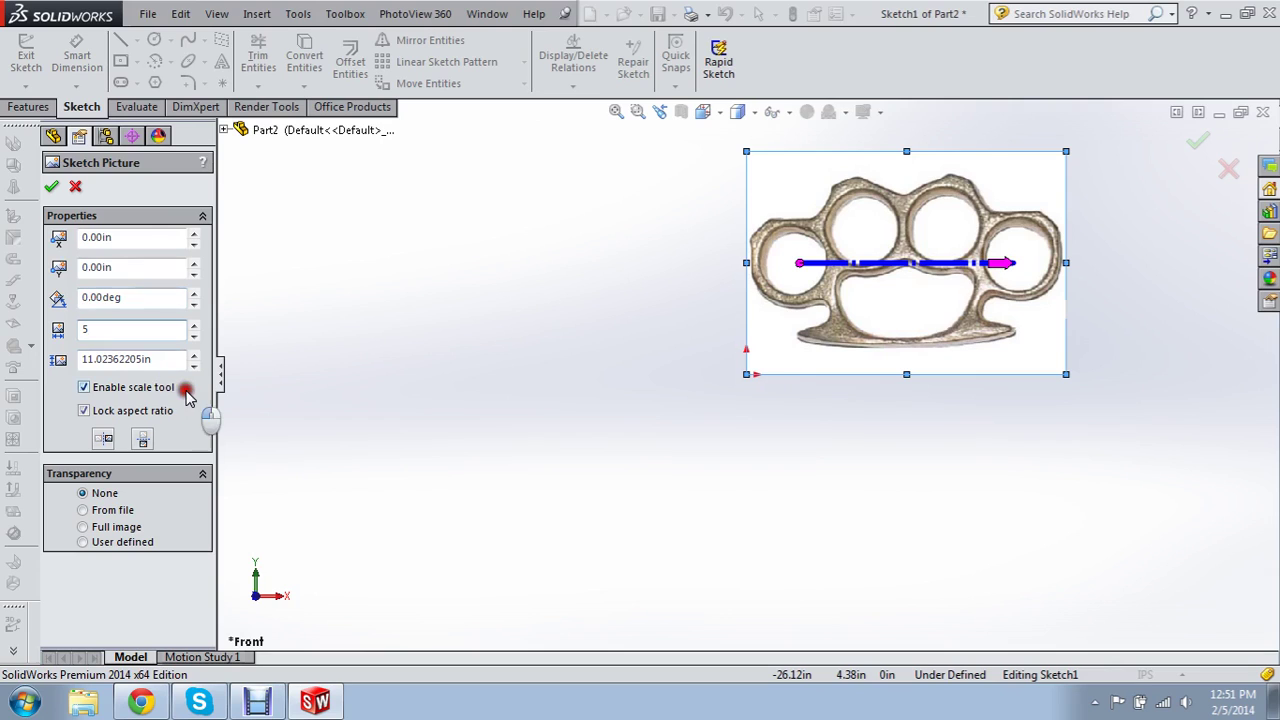
click(188, 397)
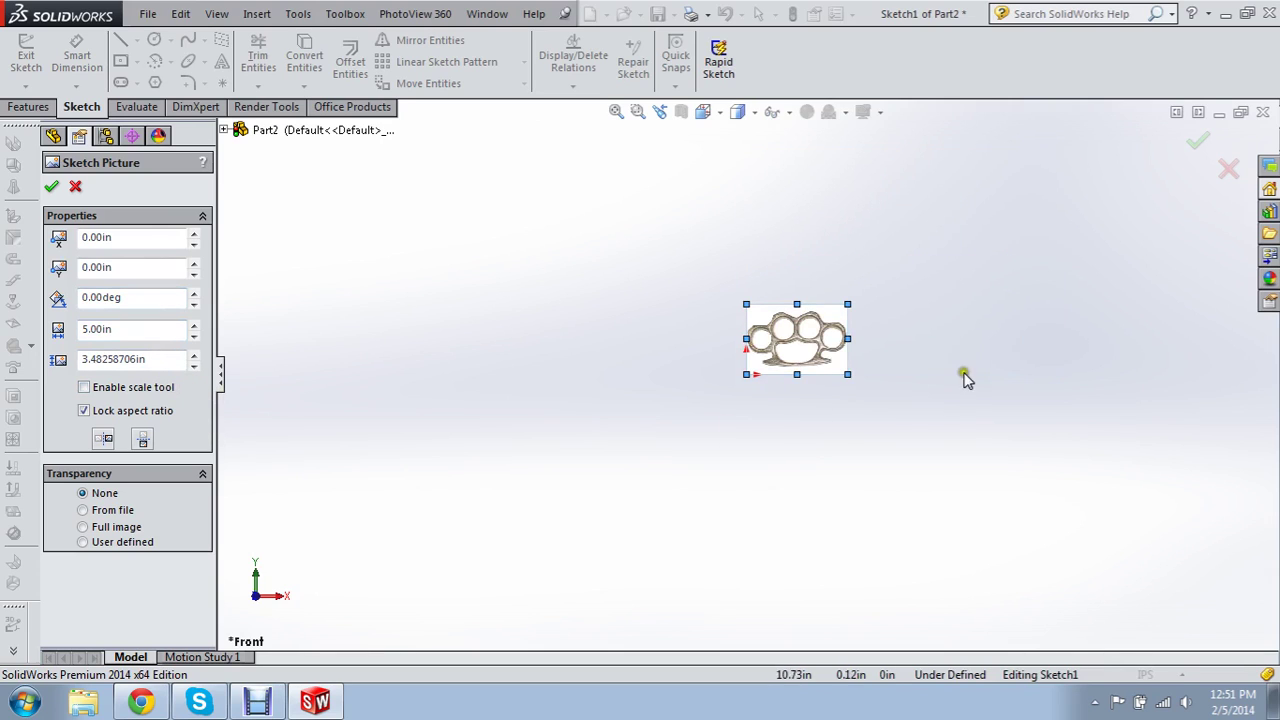
click(57, 190)
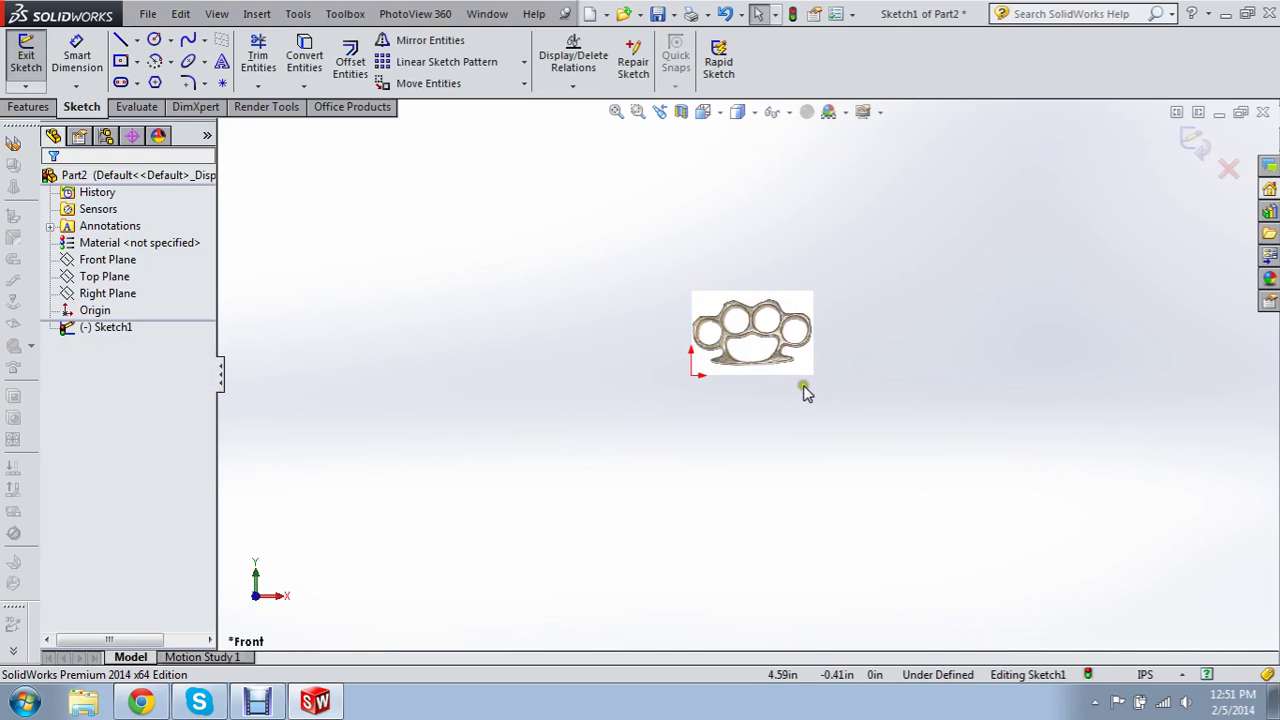
Draw circles over the second, third, rightmost and left finger holes.
scroll(798, 345, down, 3)
scroll(765, 285, down, 2)
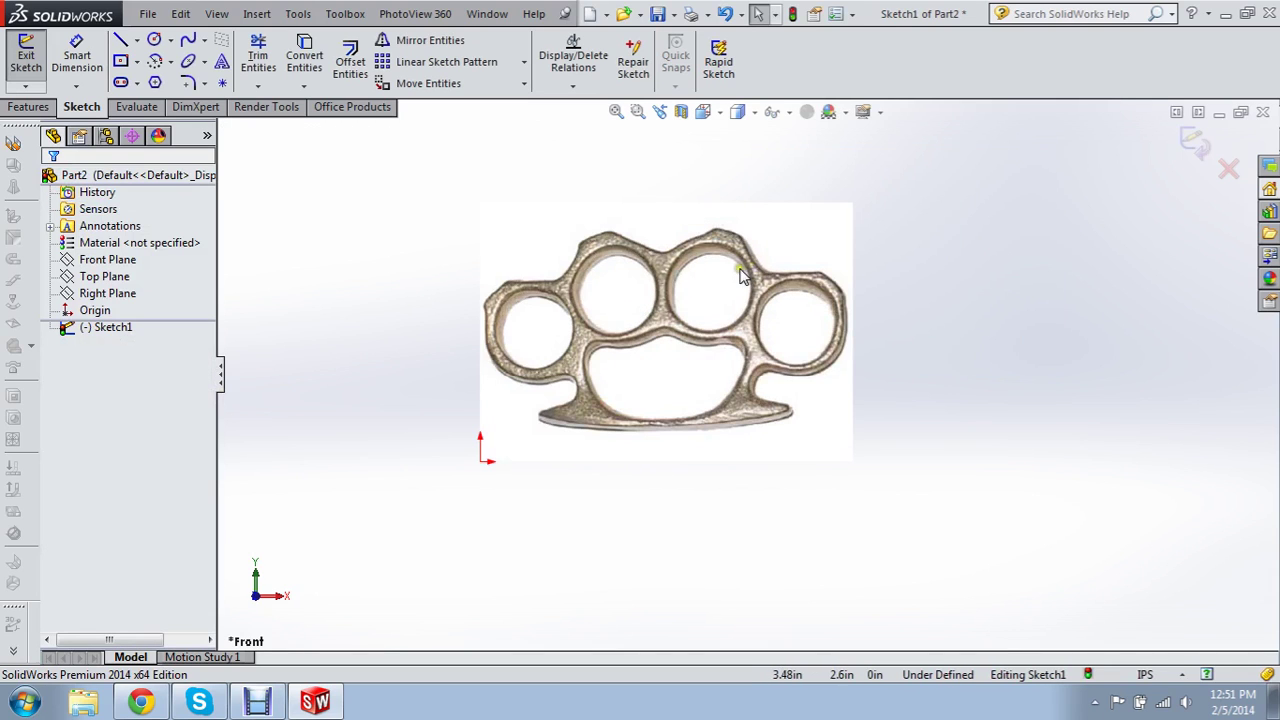
click(170, 40)
click(180, 57)
scroll(585, 250, down, 1)
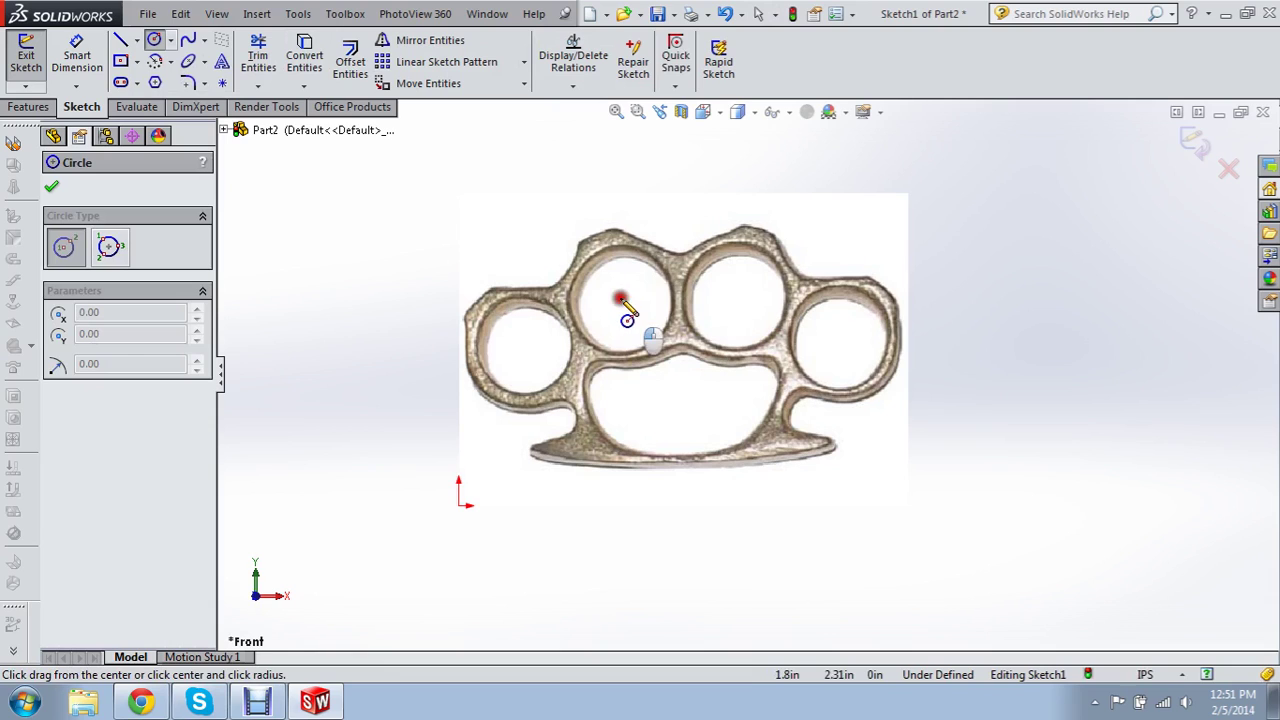
click(620, 297)
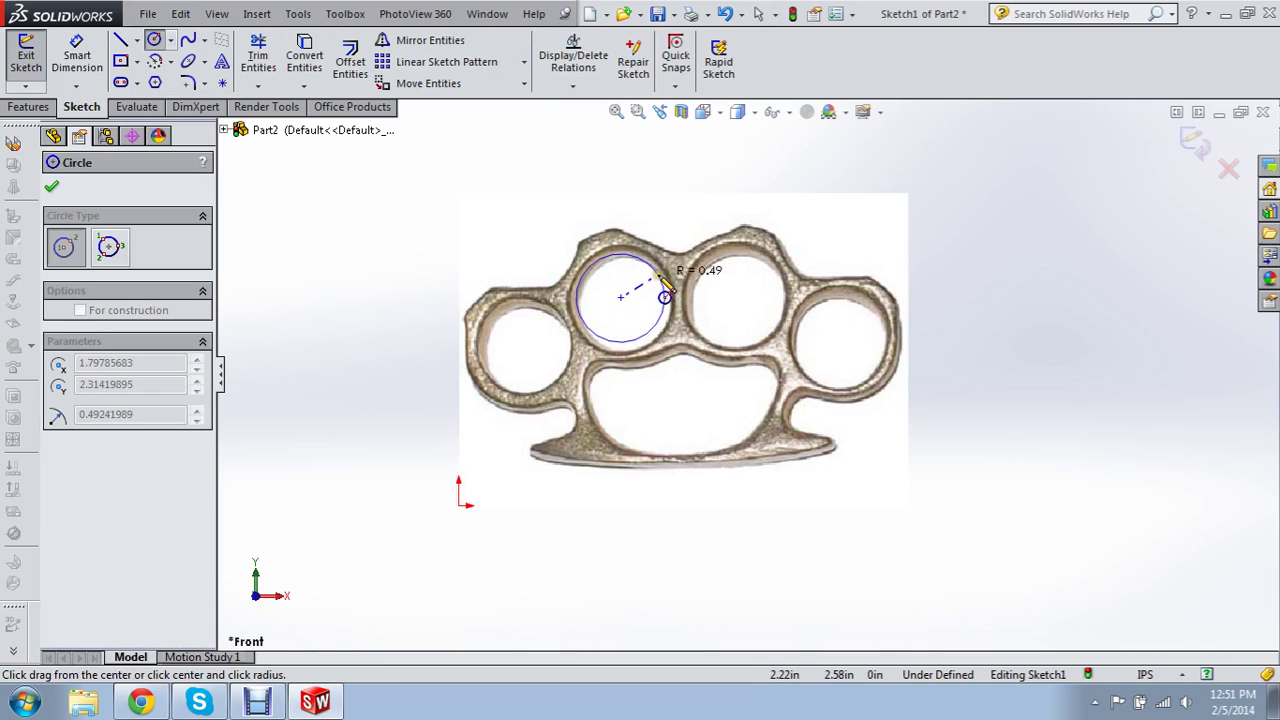
click(666, 297)
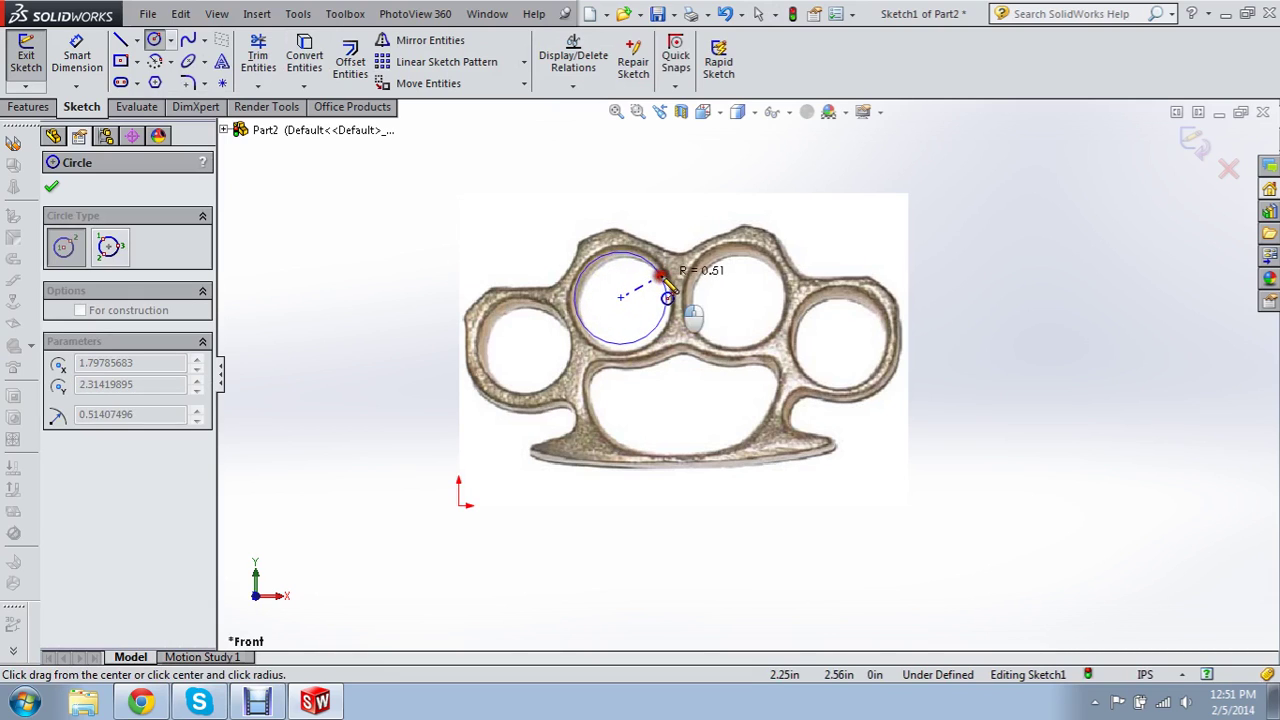
click(736, 297)
click(780, 292)
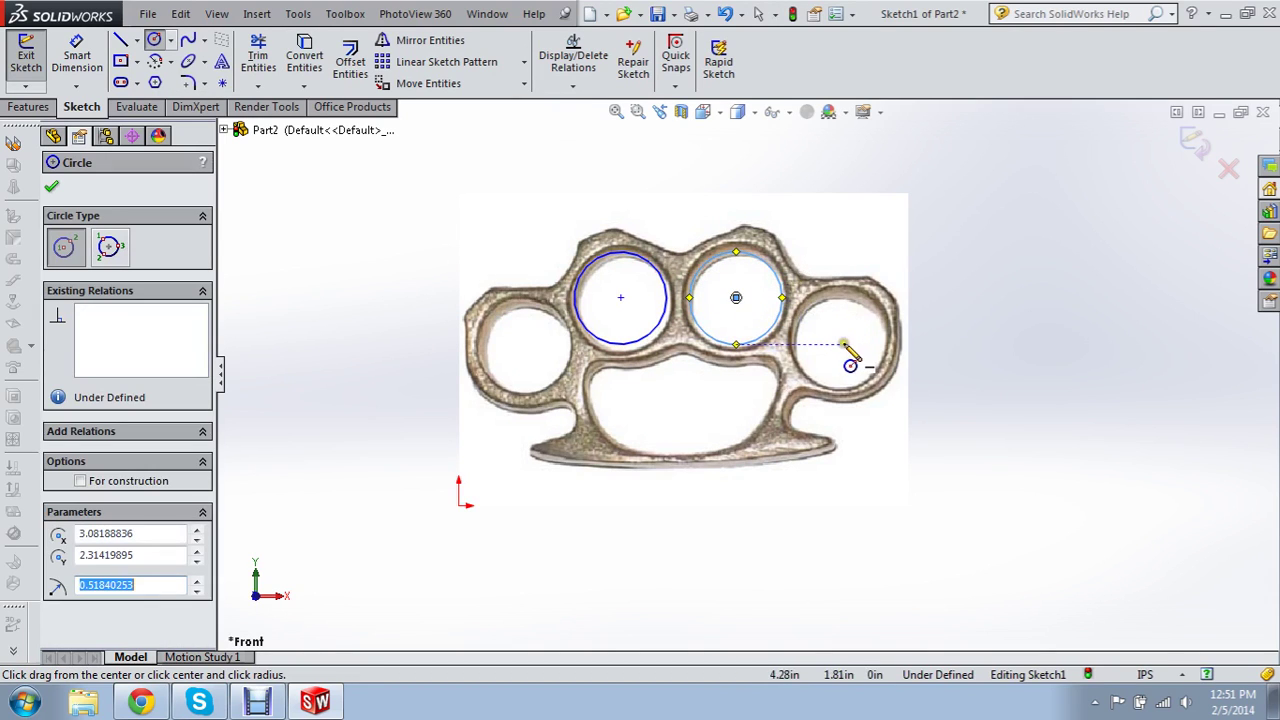
click(844, 343)
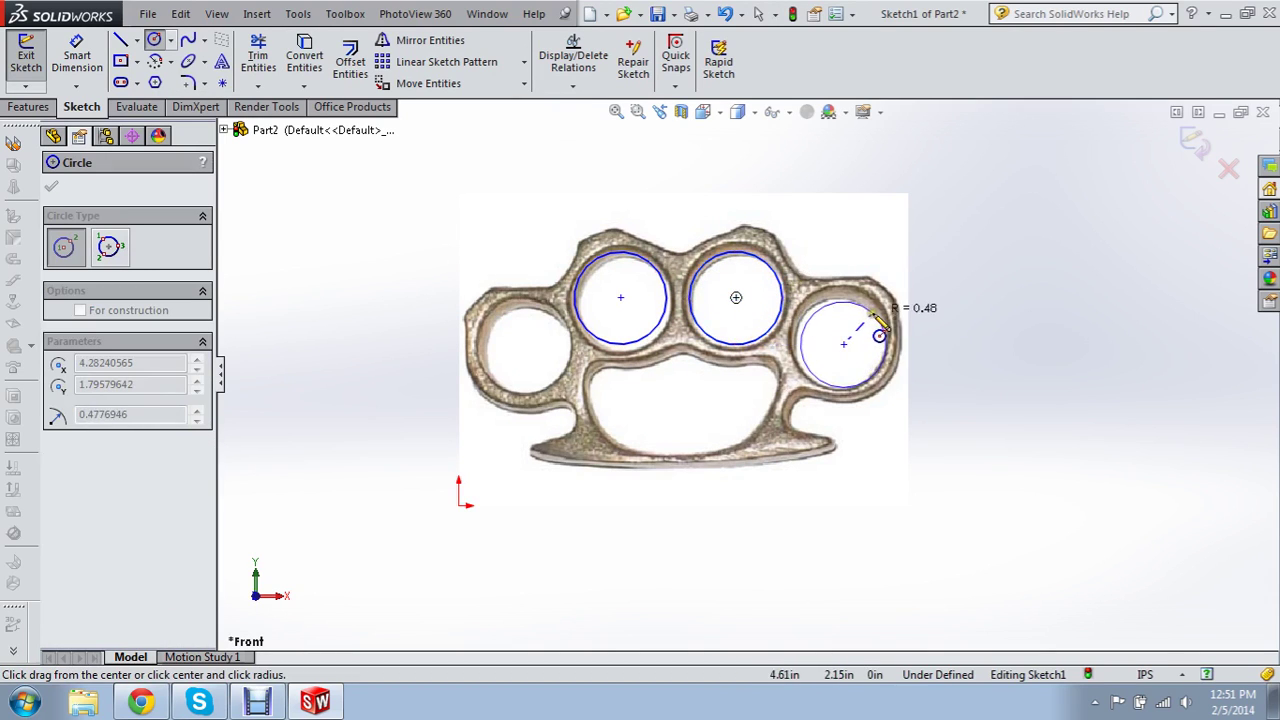
click(872, 315)
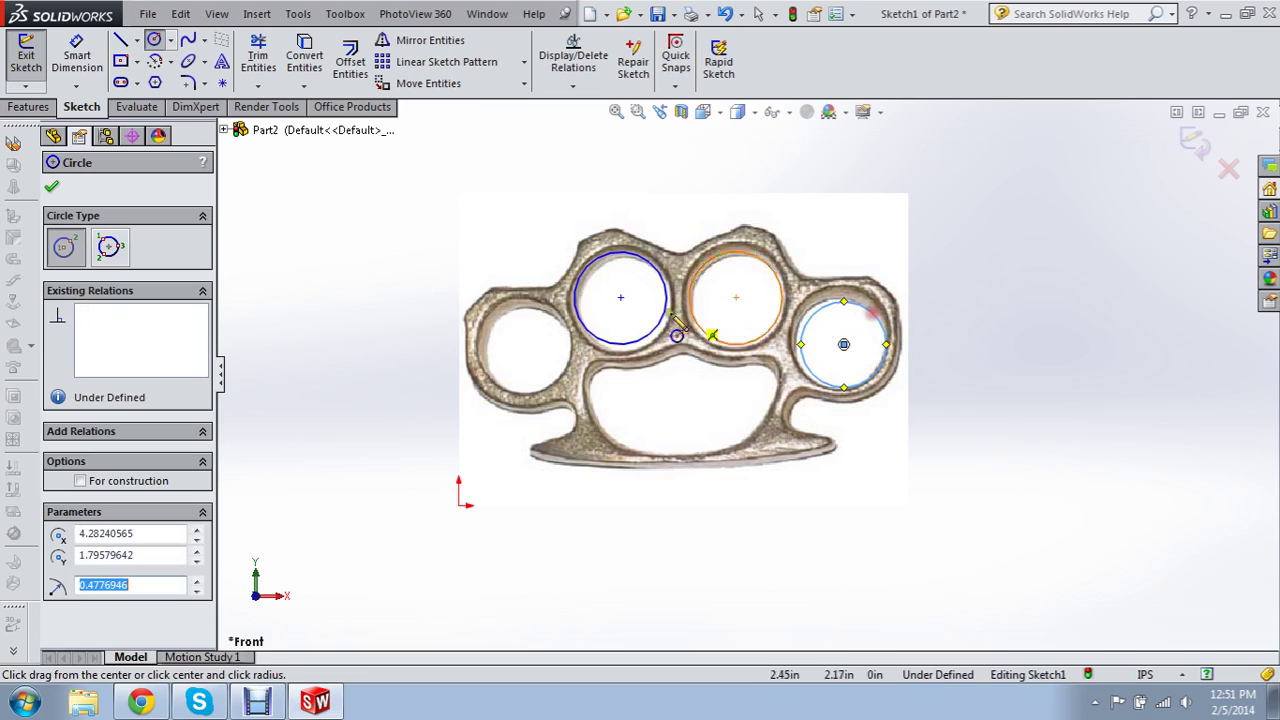
click(526, 344)
click(563, 330)
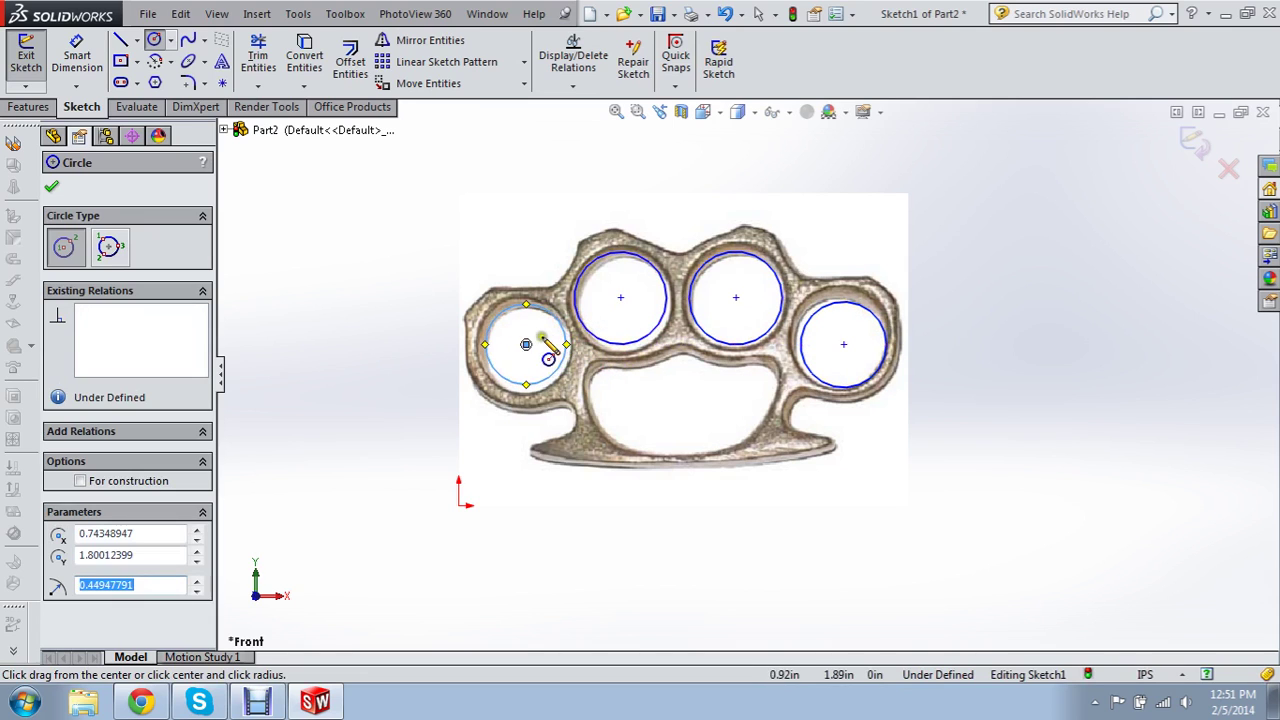
key(Escape)
Drag the left and right circles so they line up with their finger holes.
drag(528, 347, 529, 356)
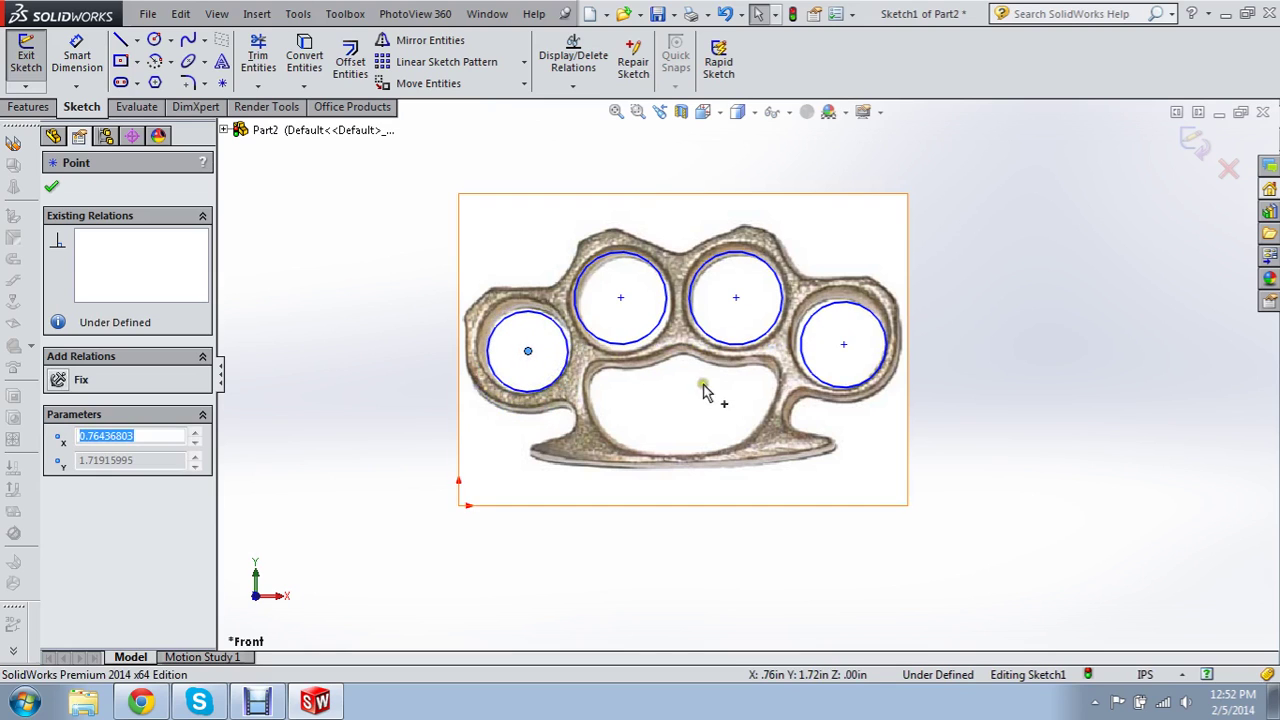
key(Escape)
scroll(760, 358, down, 2)
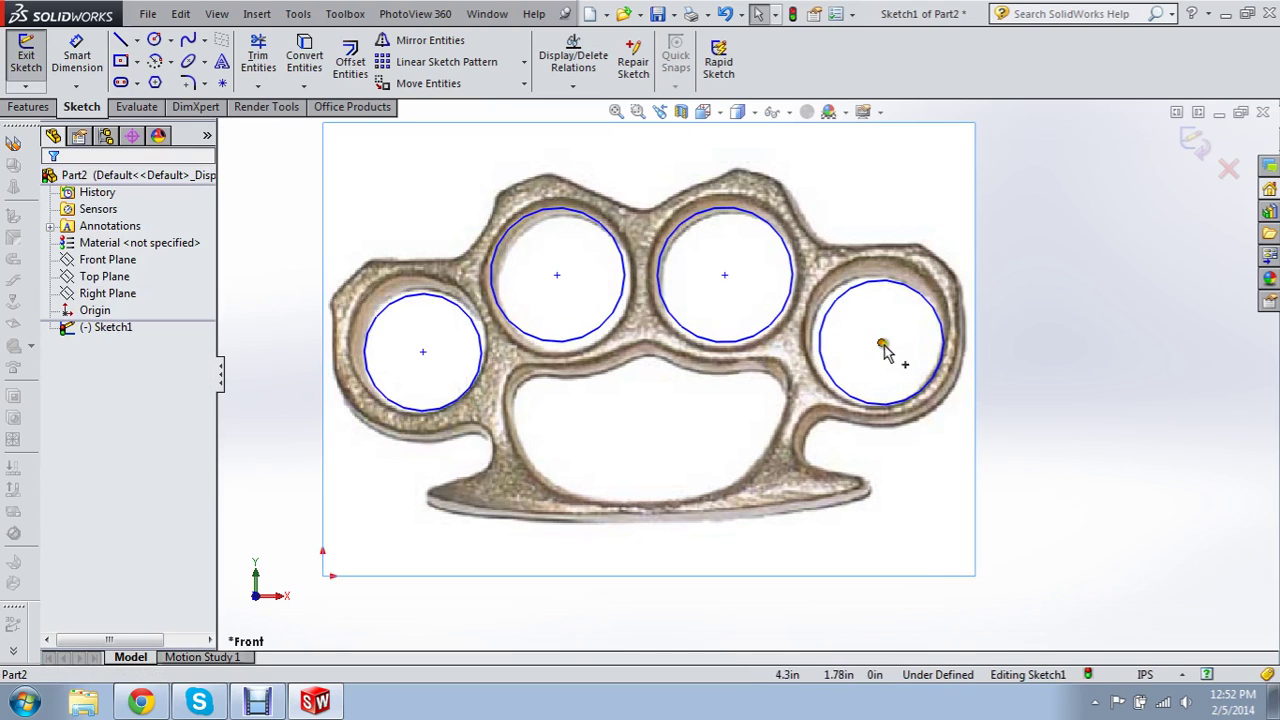
drag(883, 346, 876, 340)
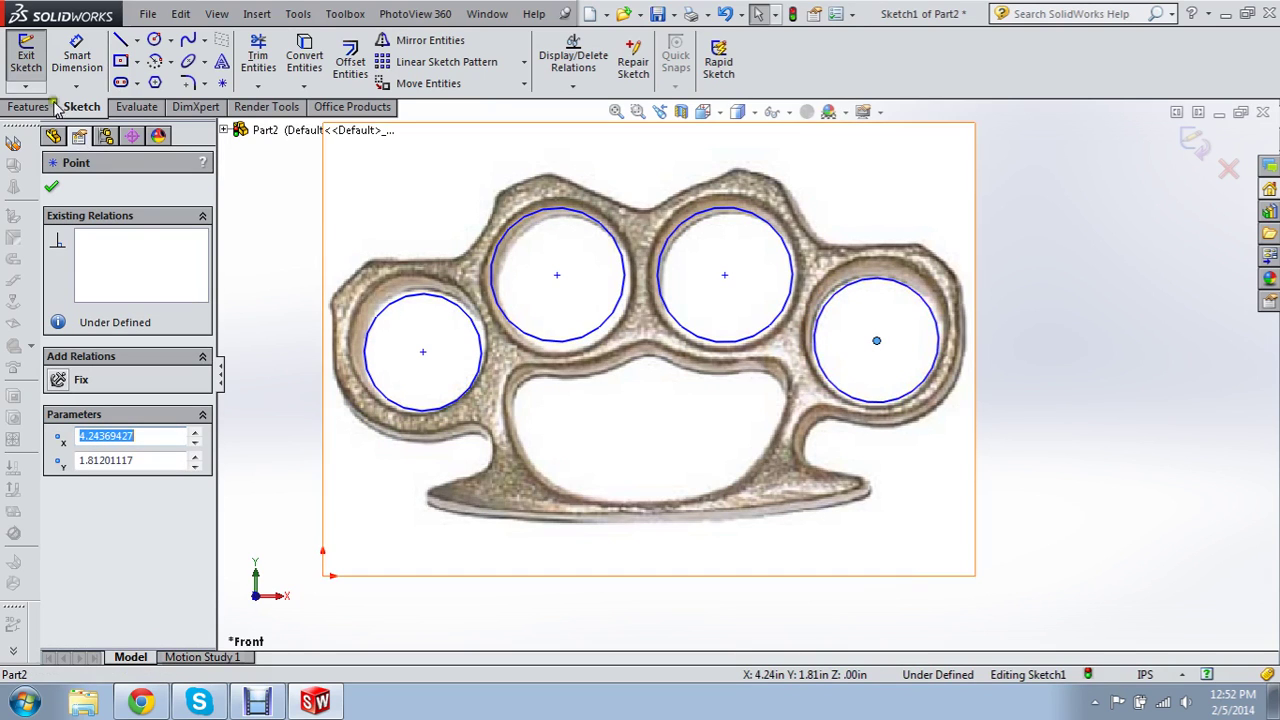
click(204, 40)
click(215, 60)
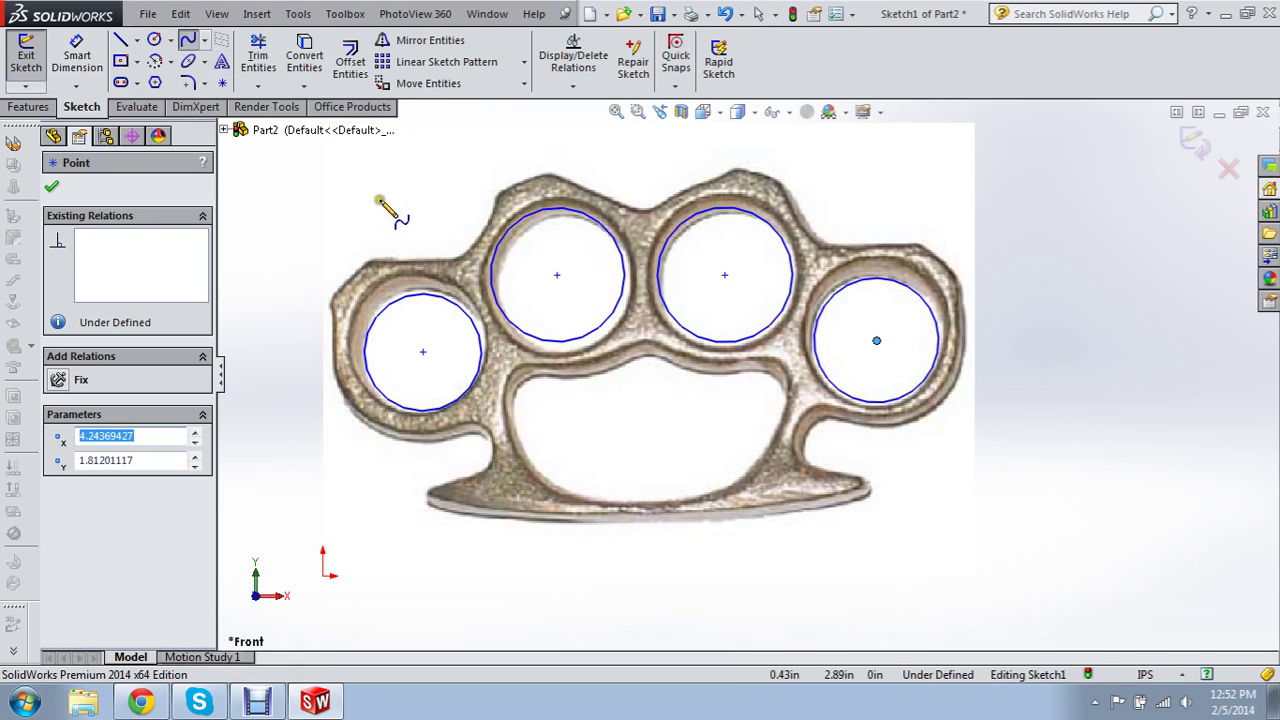
Trace a spline along the top edge from the top-left over the finger holes.
click(391, 259)
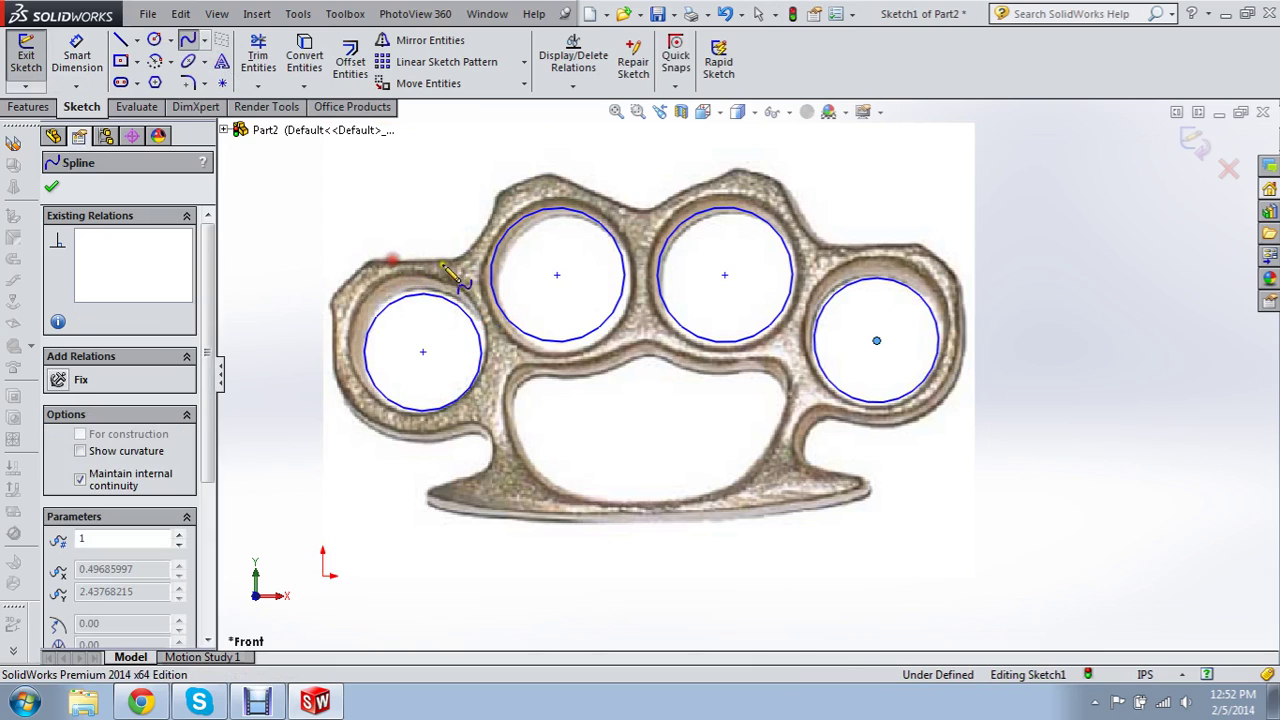
click(451, 260)
click(476, 243)
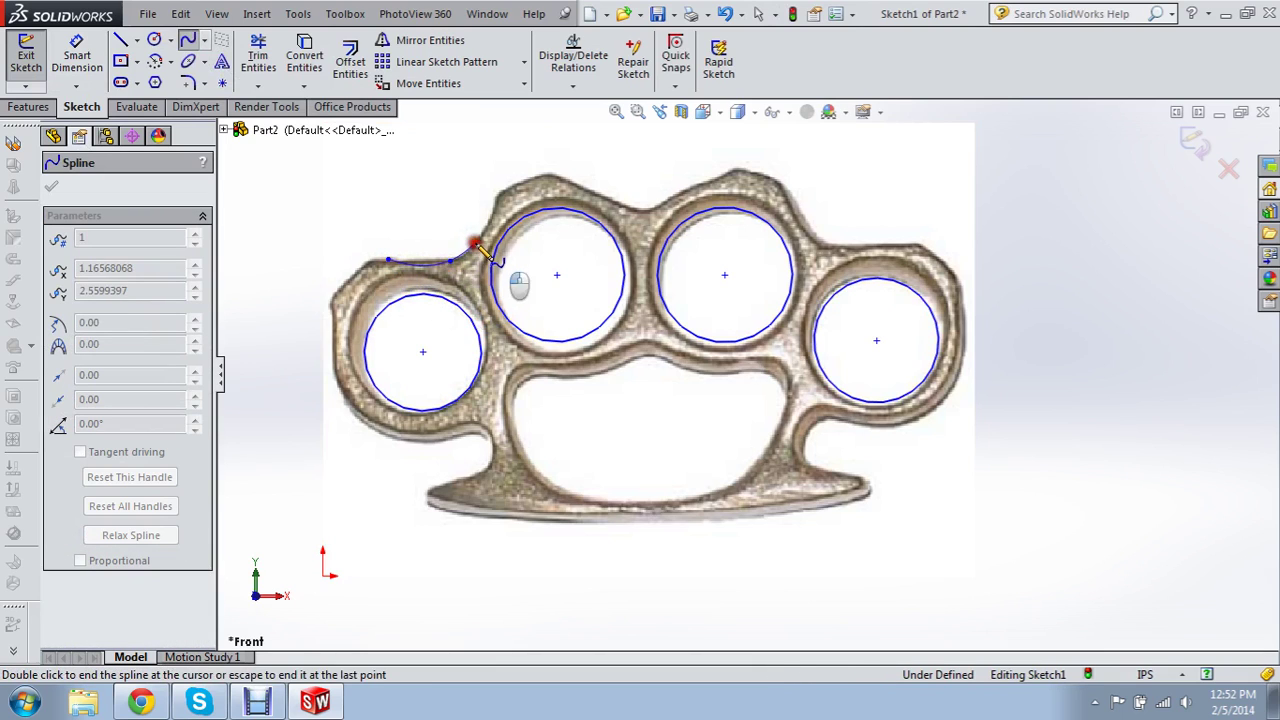
click(491, 215)
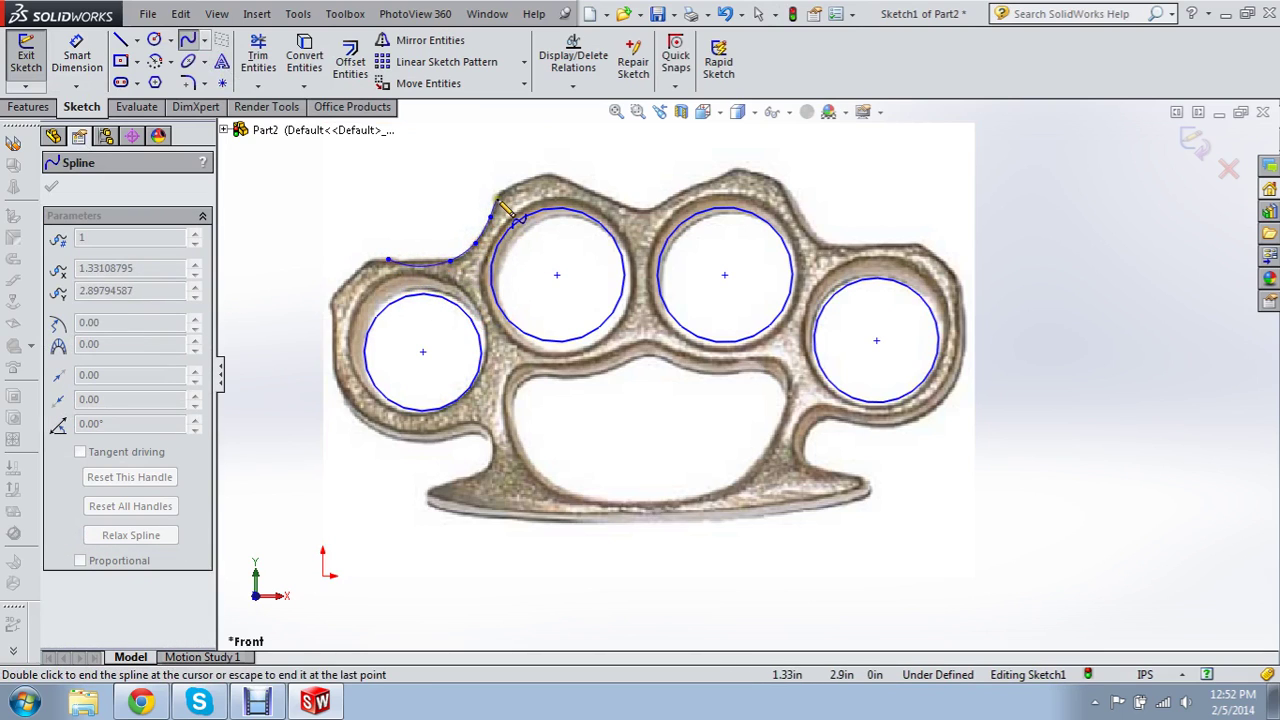
click(498, 192)
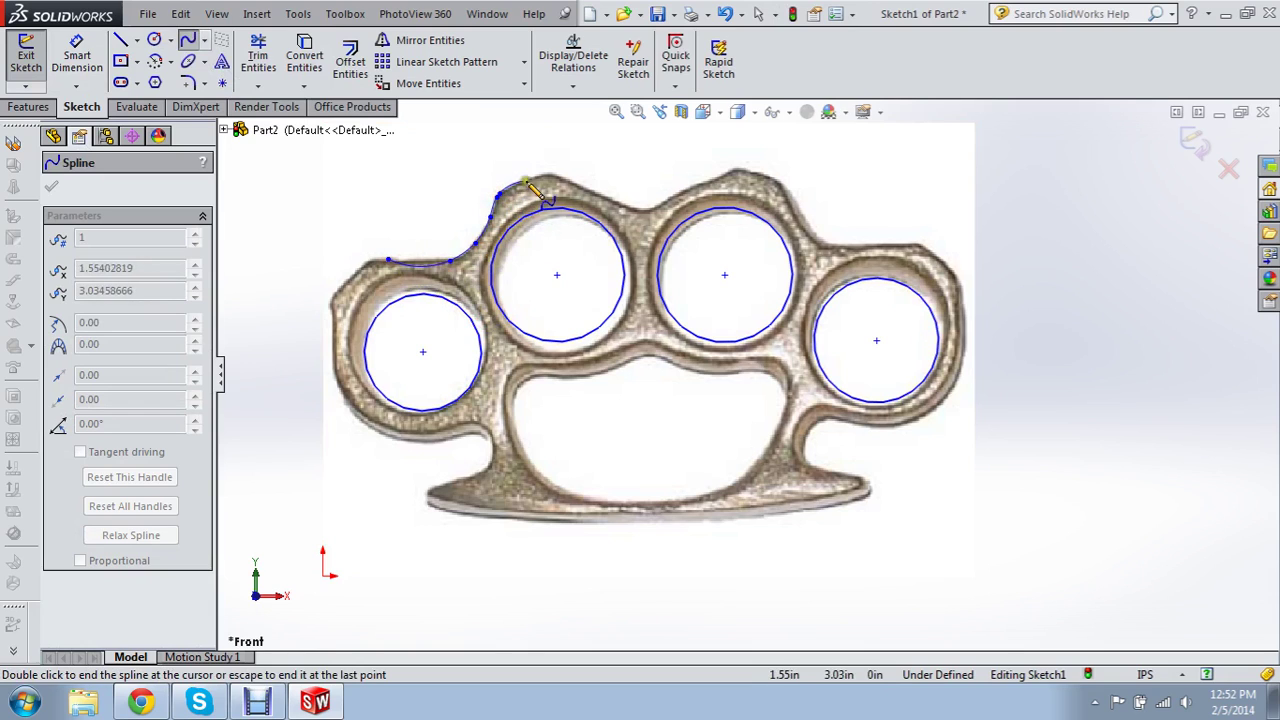
click(526, 181)
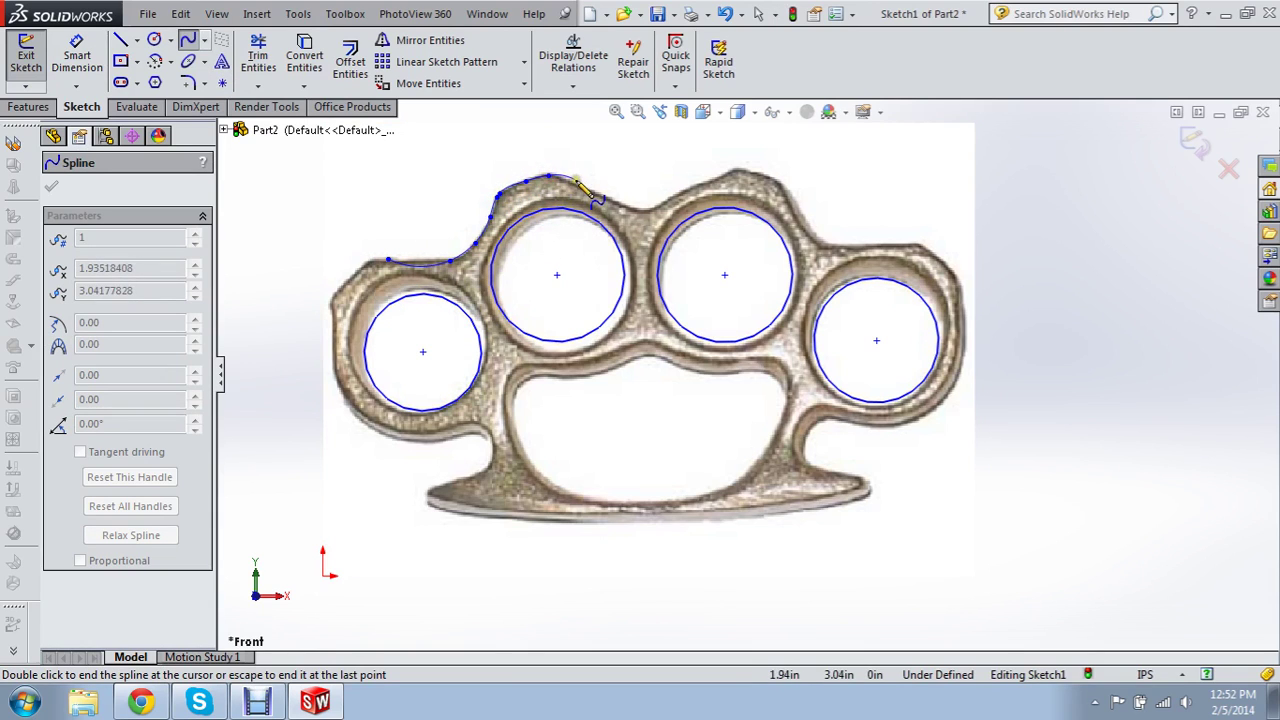
click(578, 184)
click(622, 201)
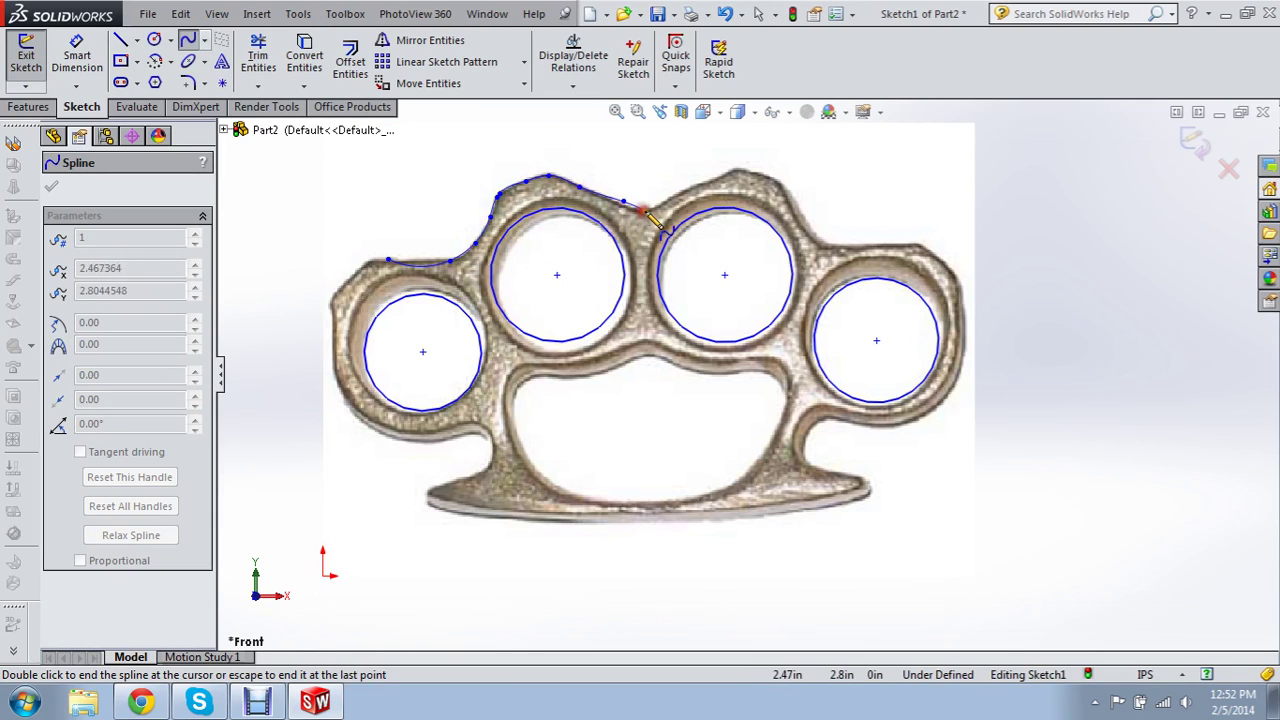
click(648, 207)
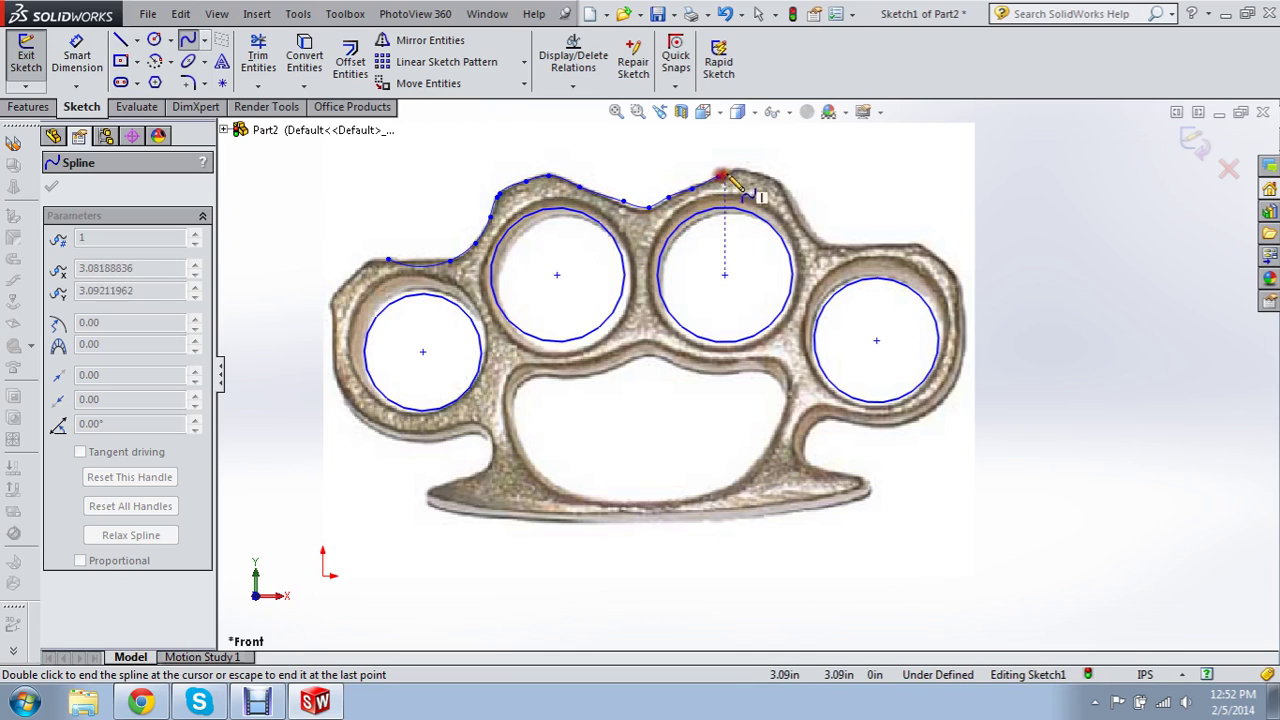
click(716, 177)
click(734, 167)
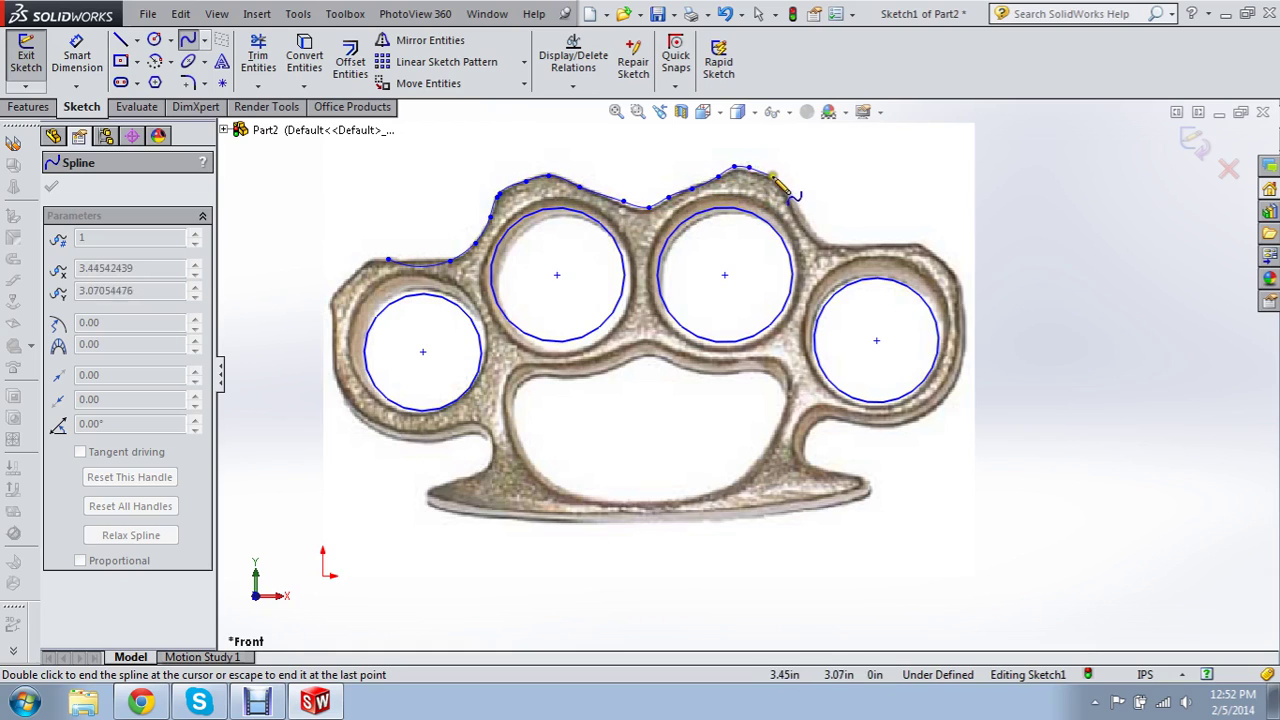
click(772, 177)
click(794, 193)
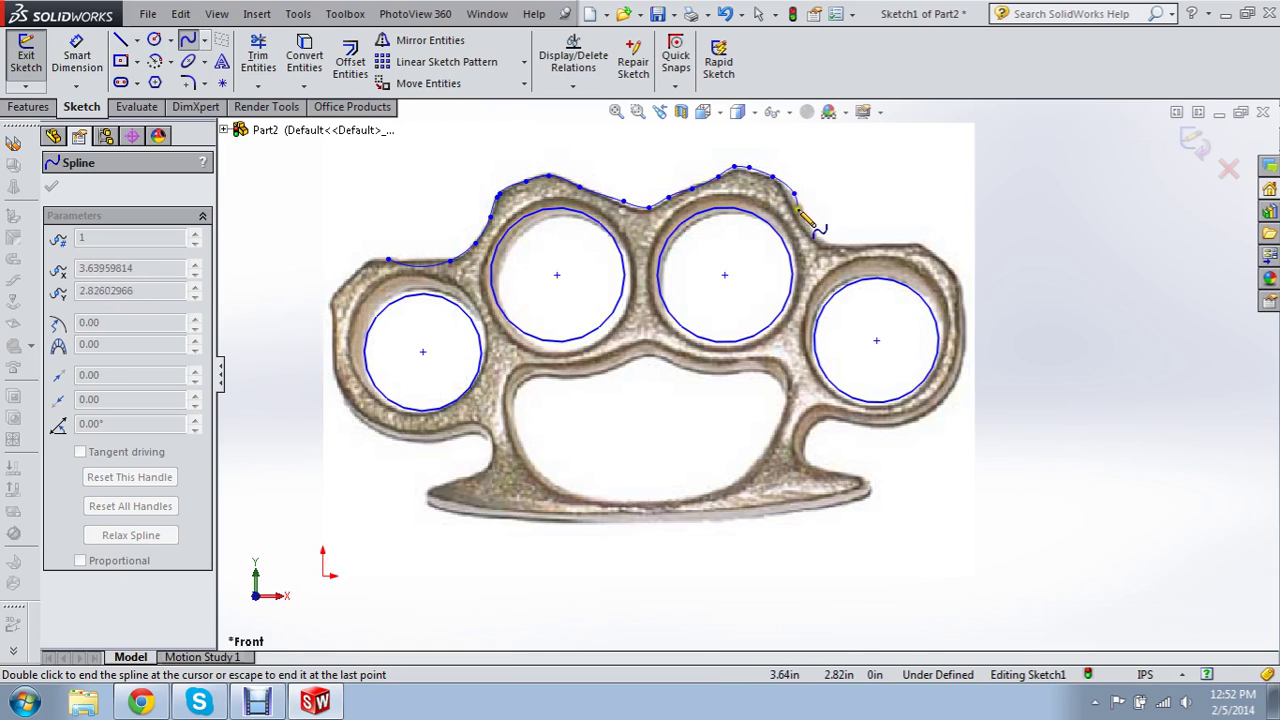
click(801, 208)
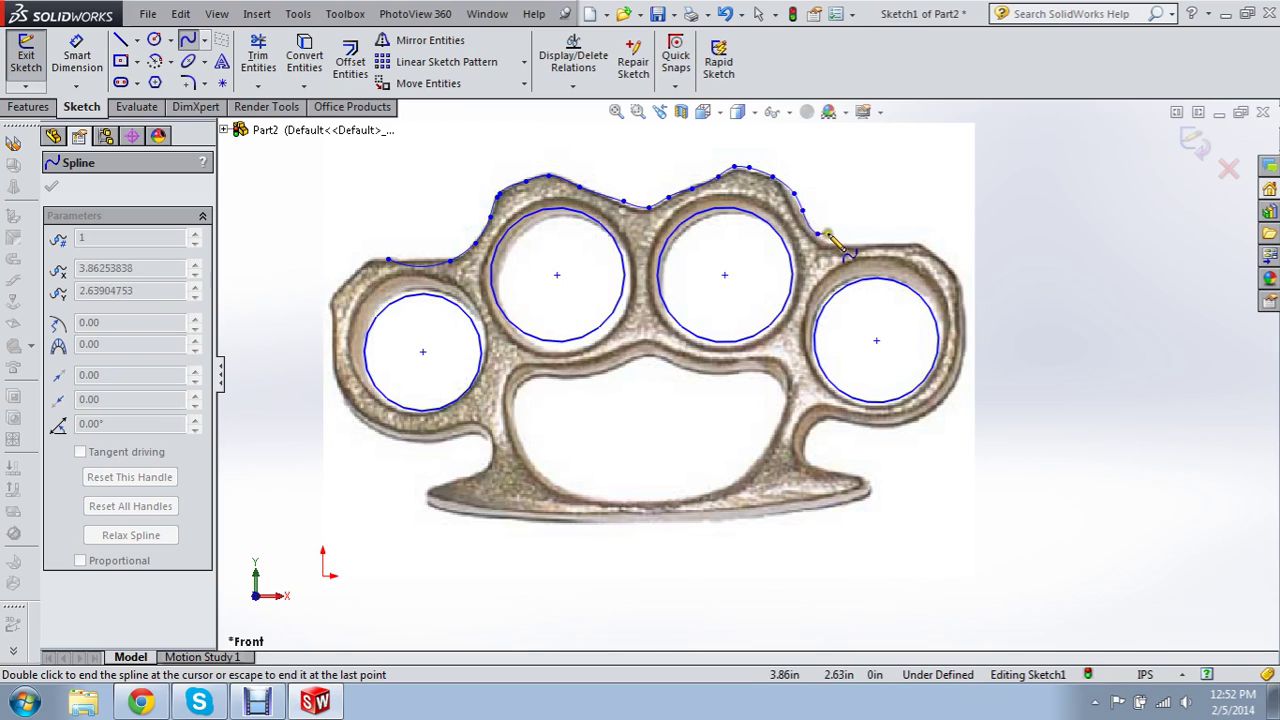
click(839, 243)
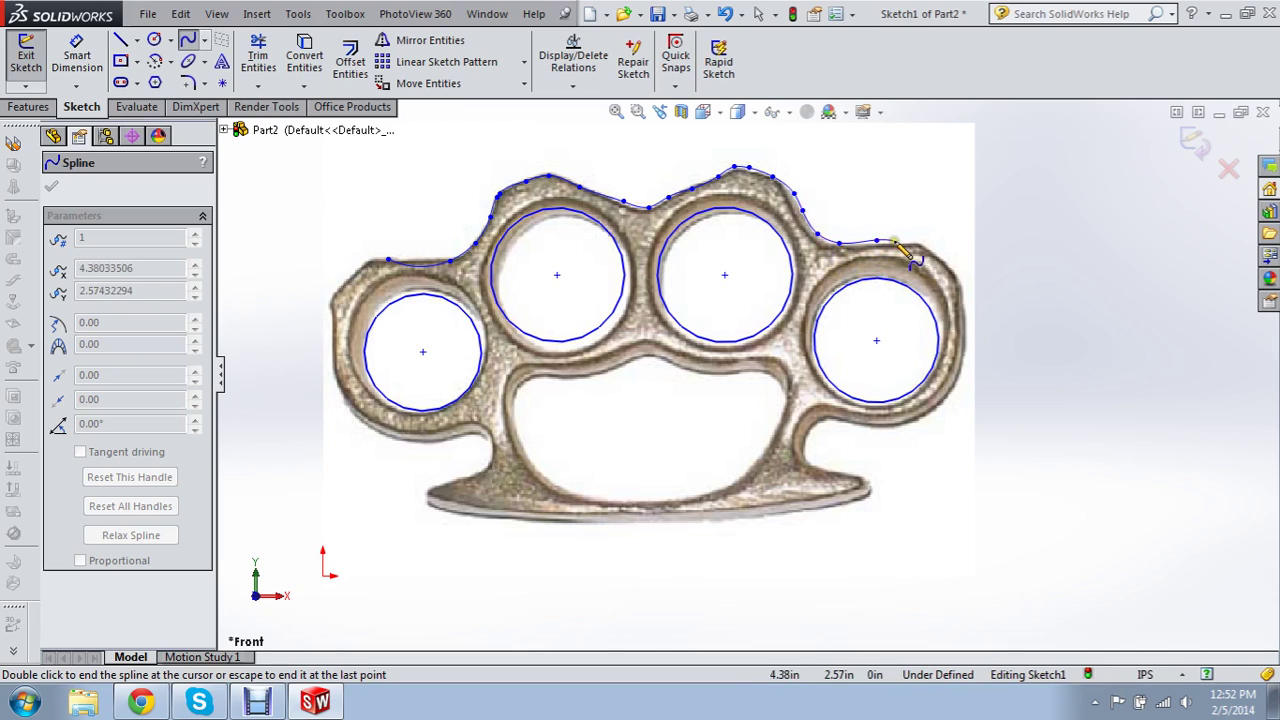
Continue the spline down the right end and back along the bottom edge.
click(944, 259)
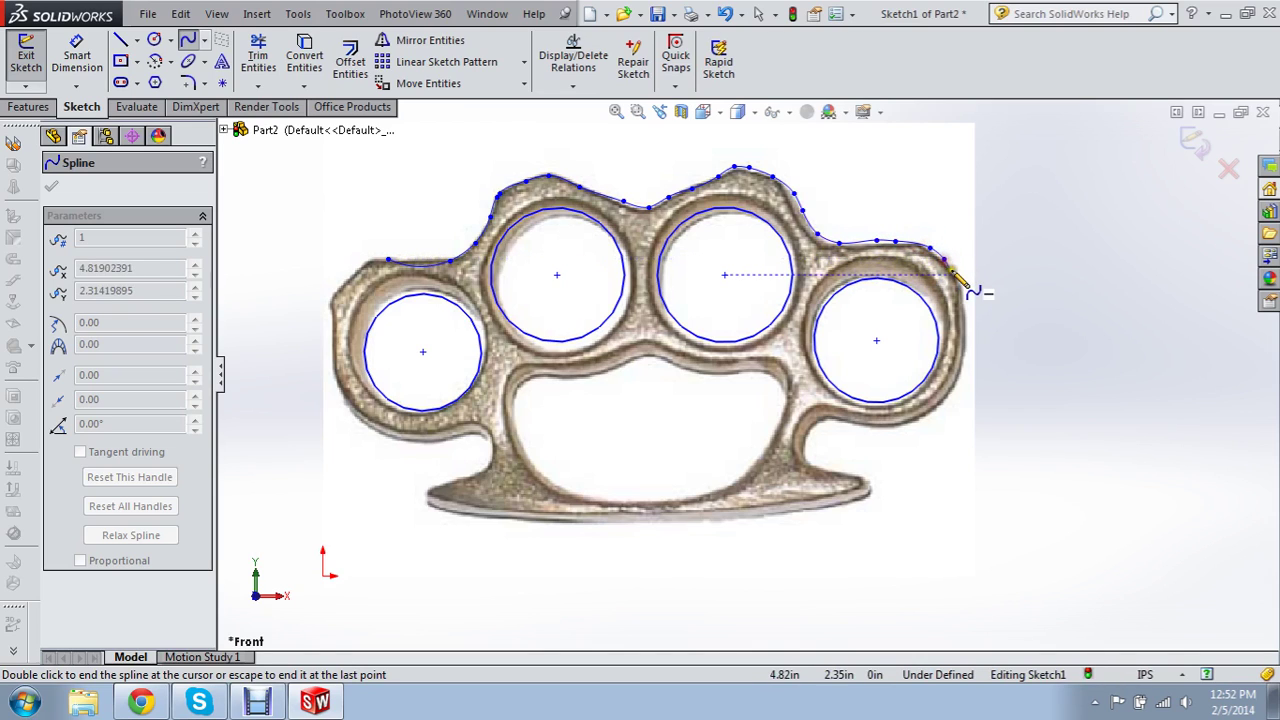
click(954, 276)
click(961, 294)
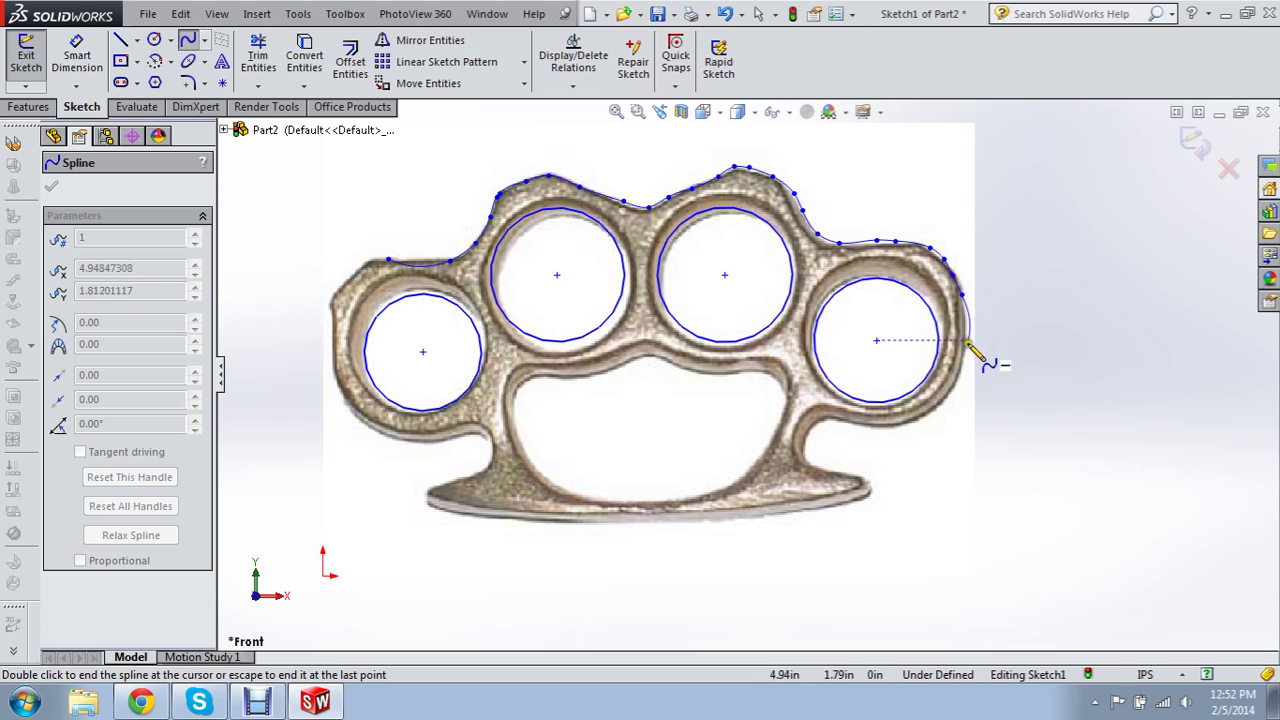
click(967, 342)
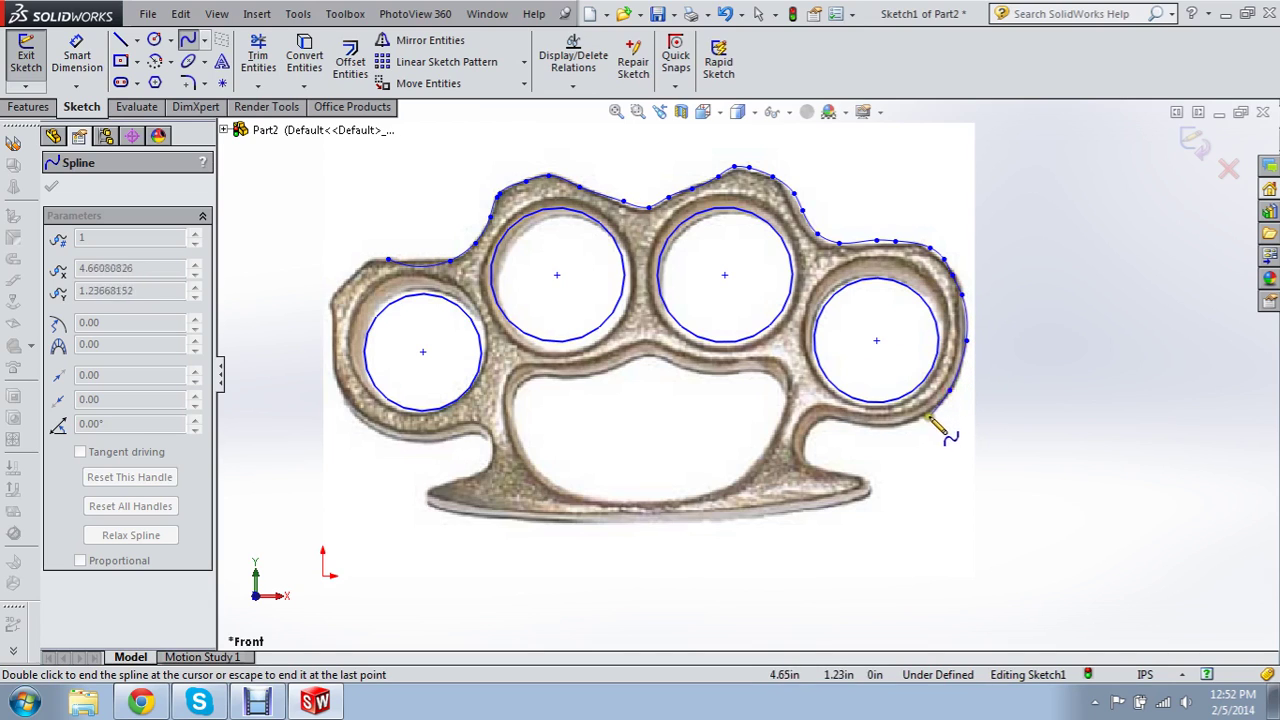
click(866, 429)
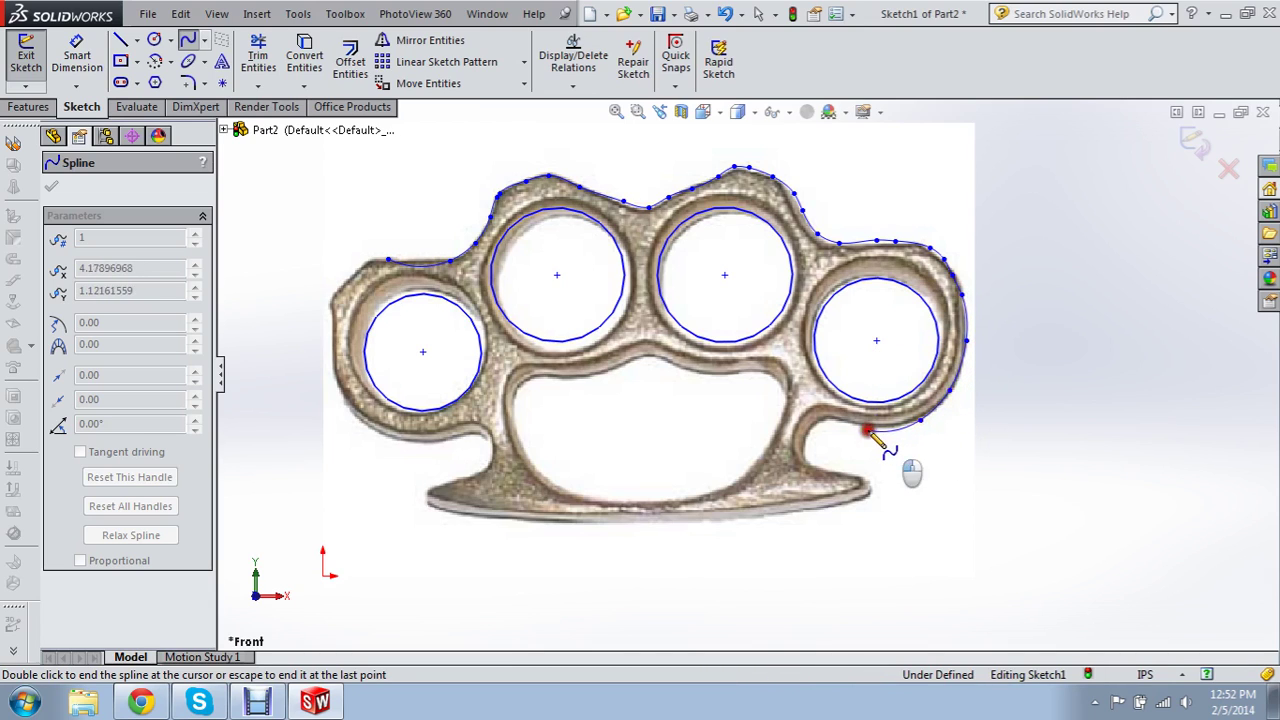
click(806, 441)
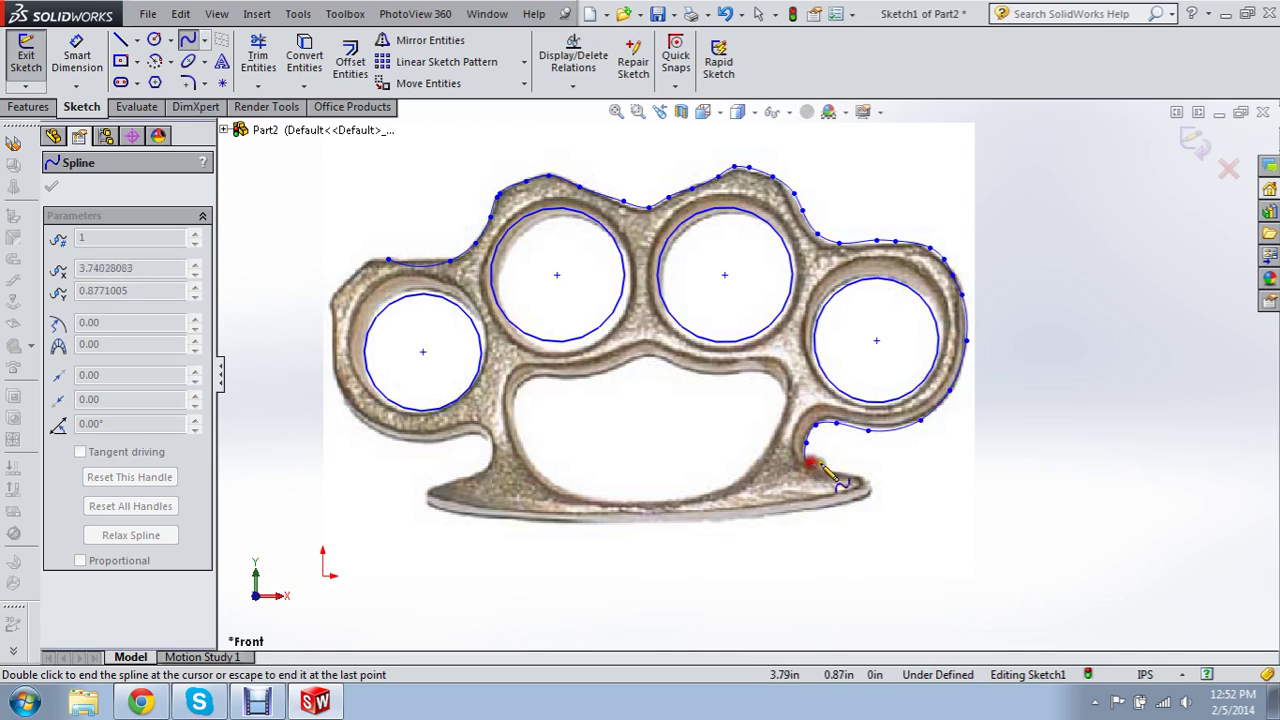
click(810, 462)
click(877, 497)
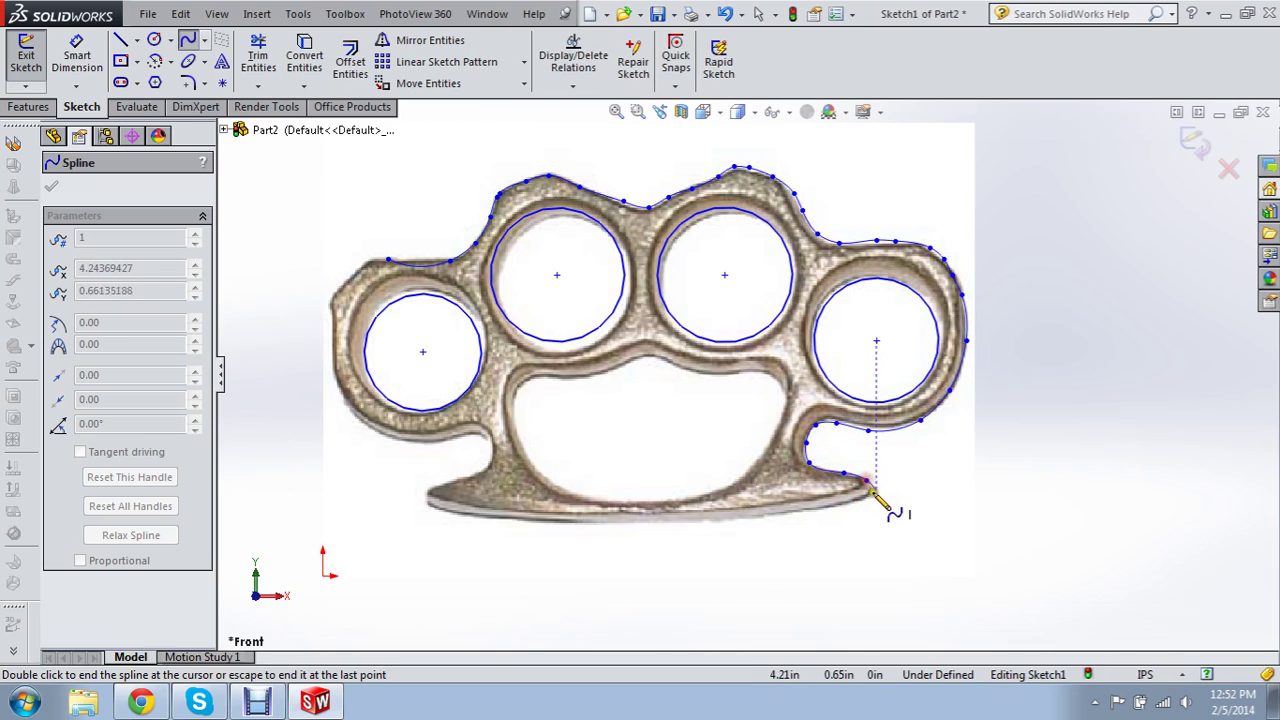
click(840, 506)
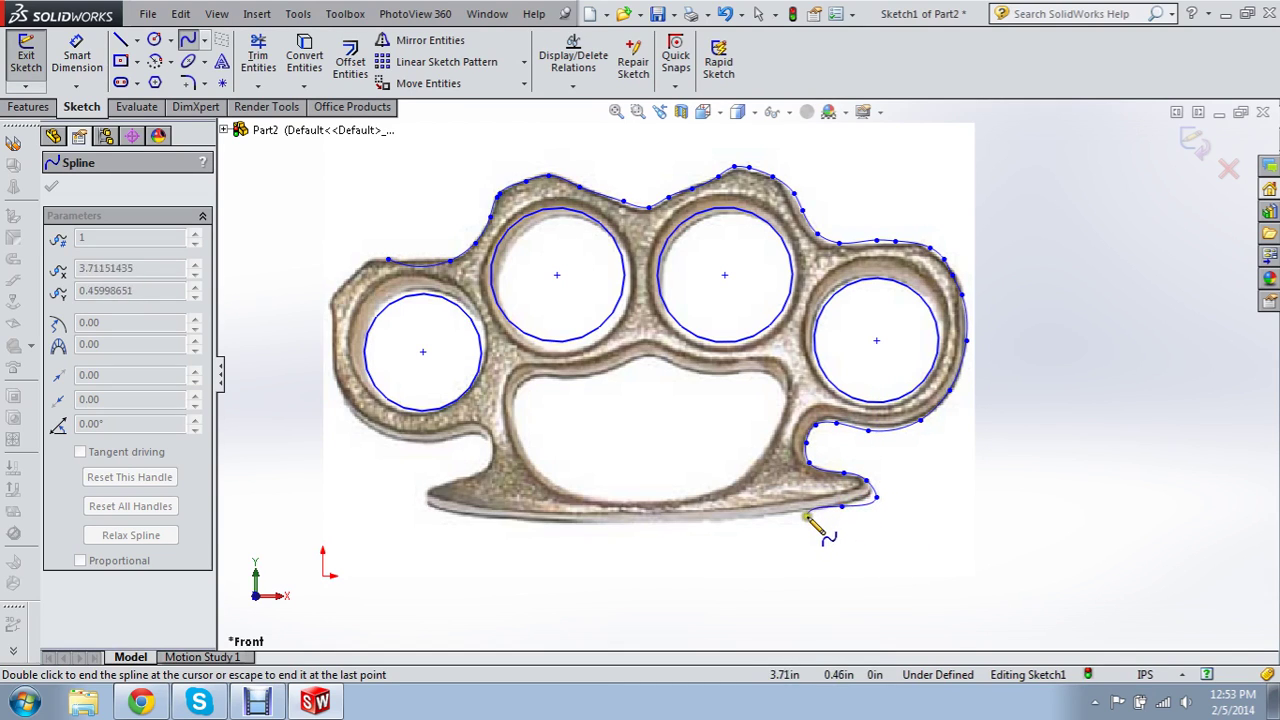
click(791, 518)
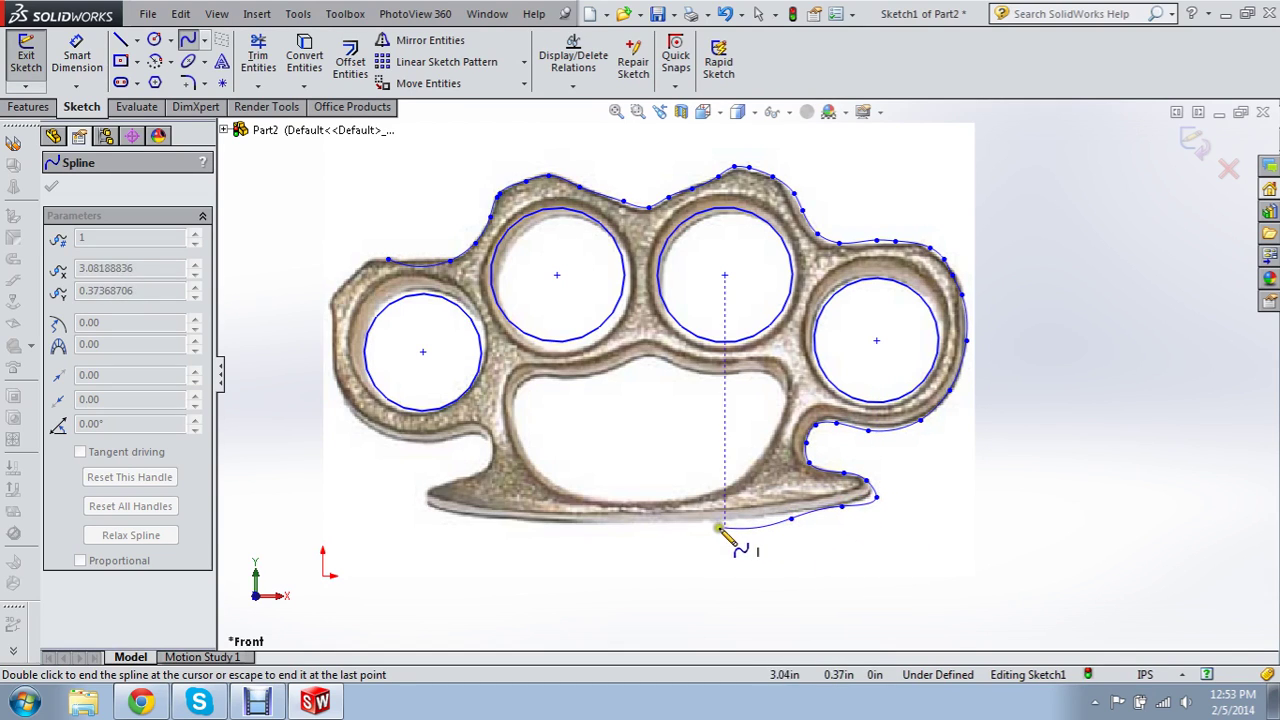
click(685, 526)
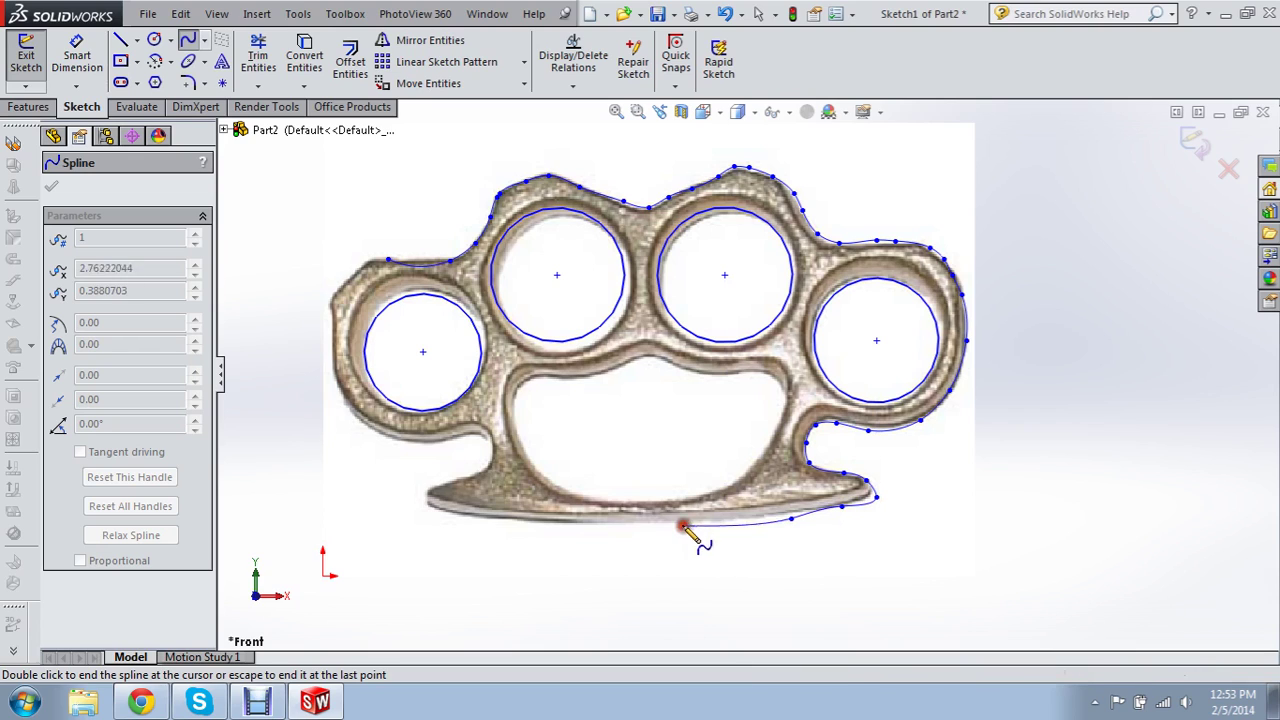
click(581, 526)
click(468, 515)
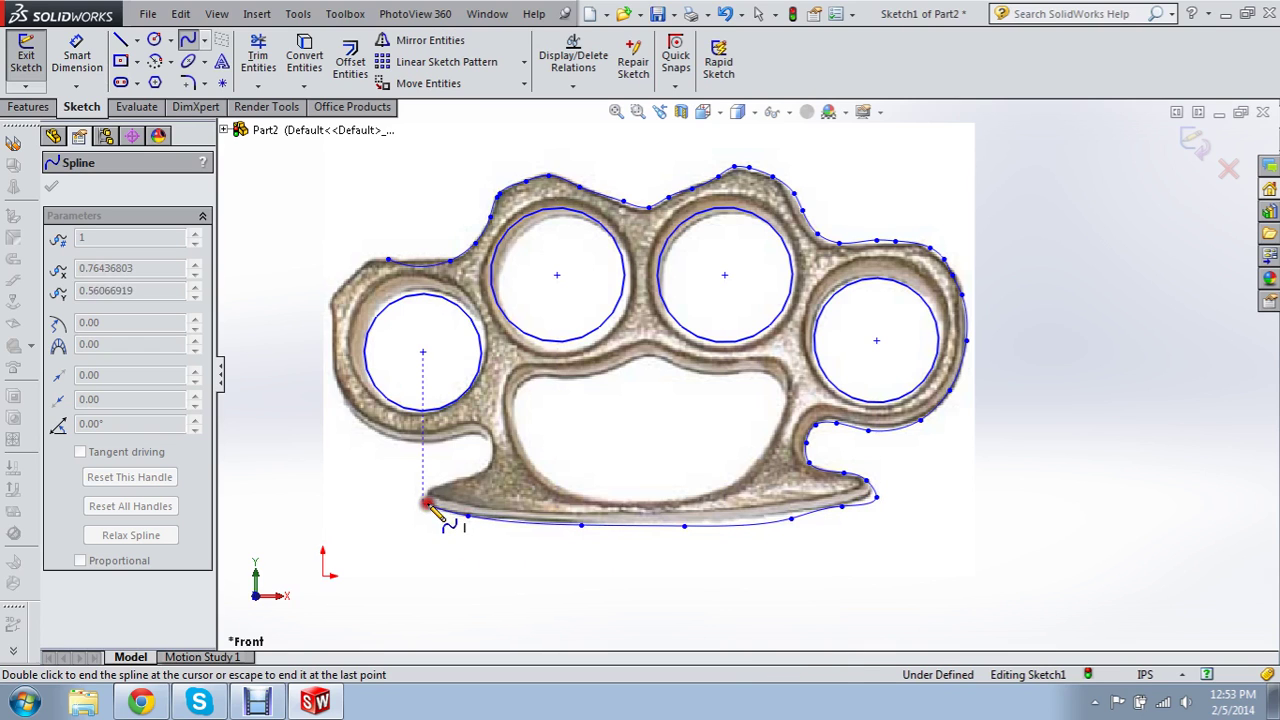
Extend the spline around the lower-left tip, beneath the left ring and up its side.
scroll(427, 505, down, 3)
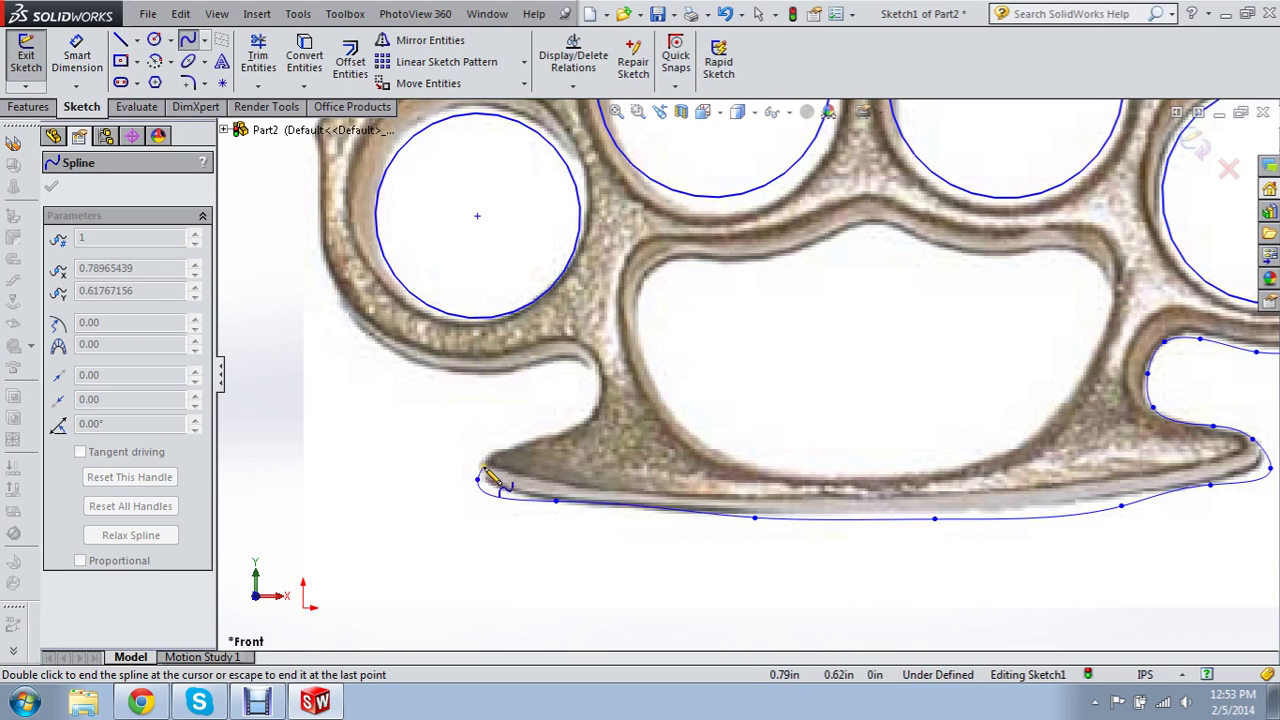
click(484, 467)
click(510, 447)
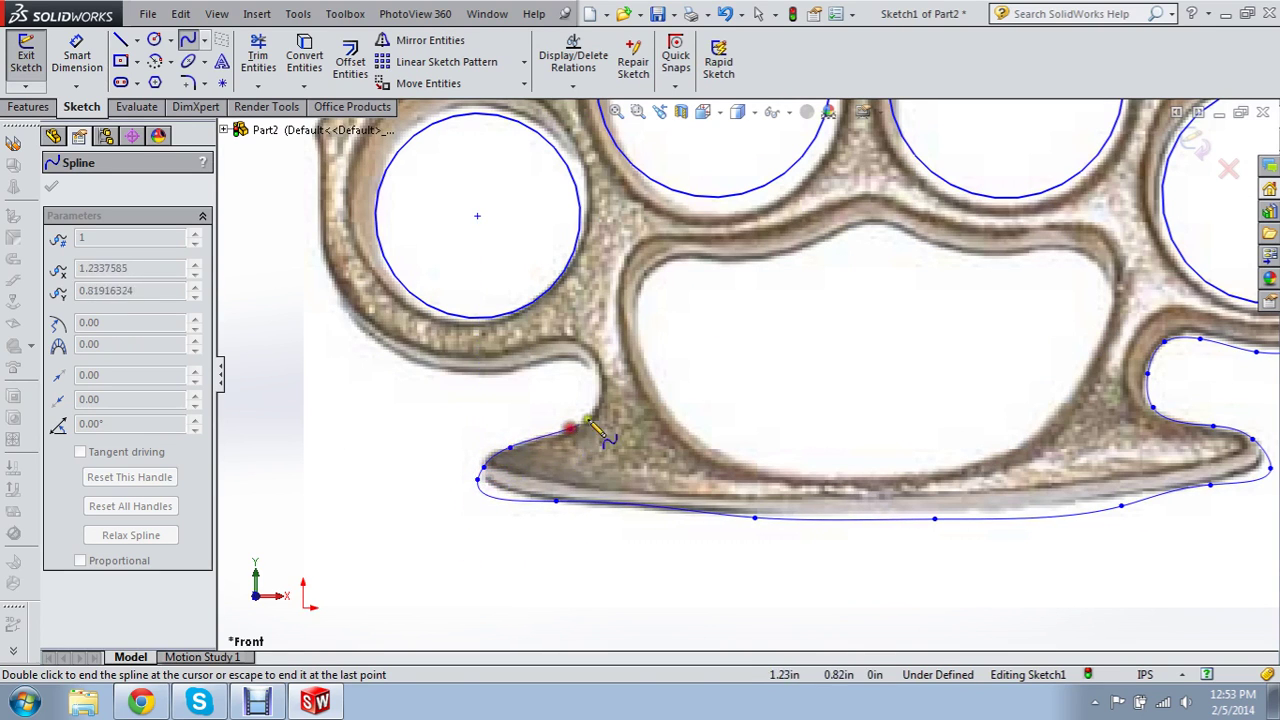
click(570, 428)
click(598, 404)
click(580, 359)
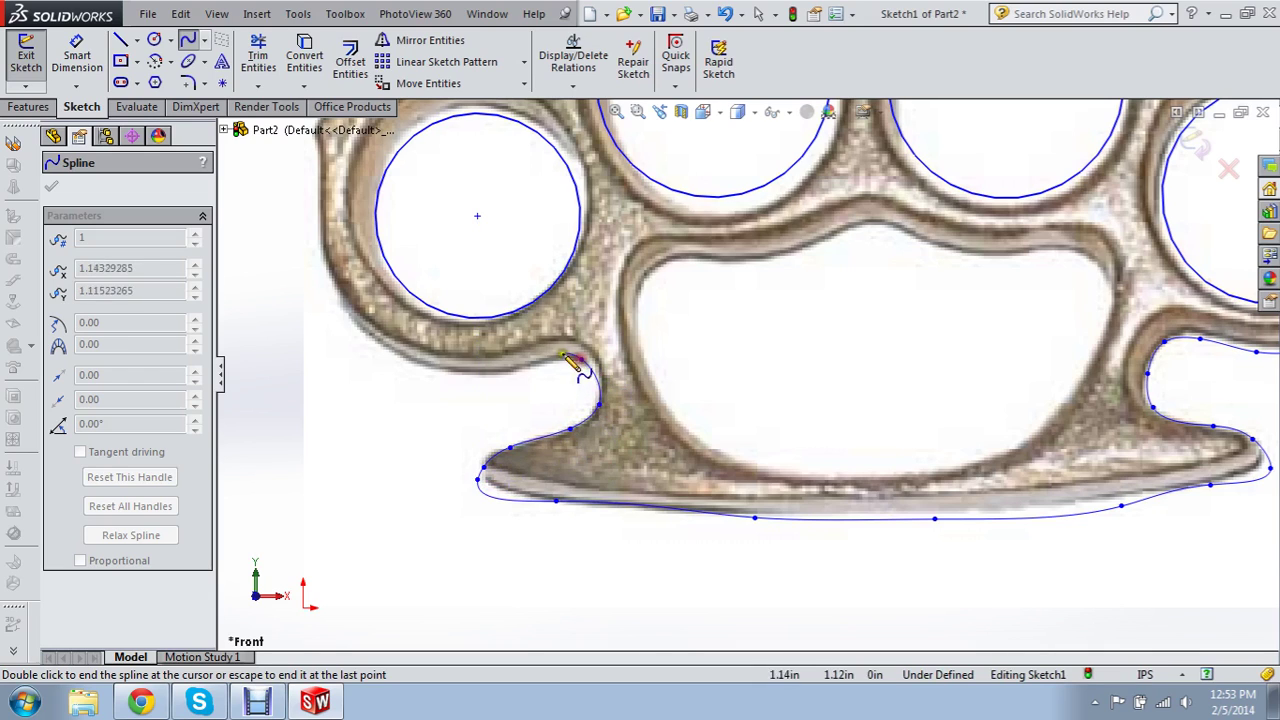
click(547, 362)
click(477, 374)
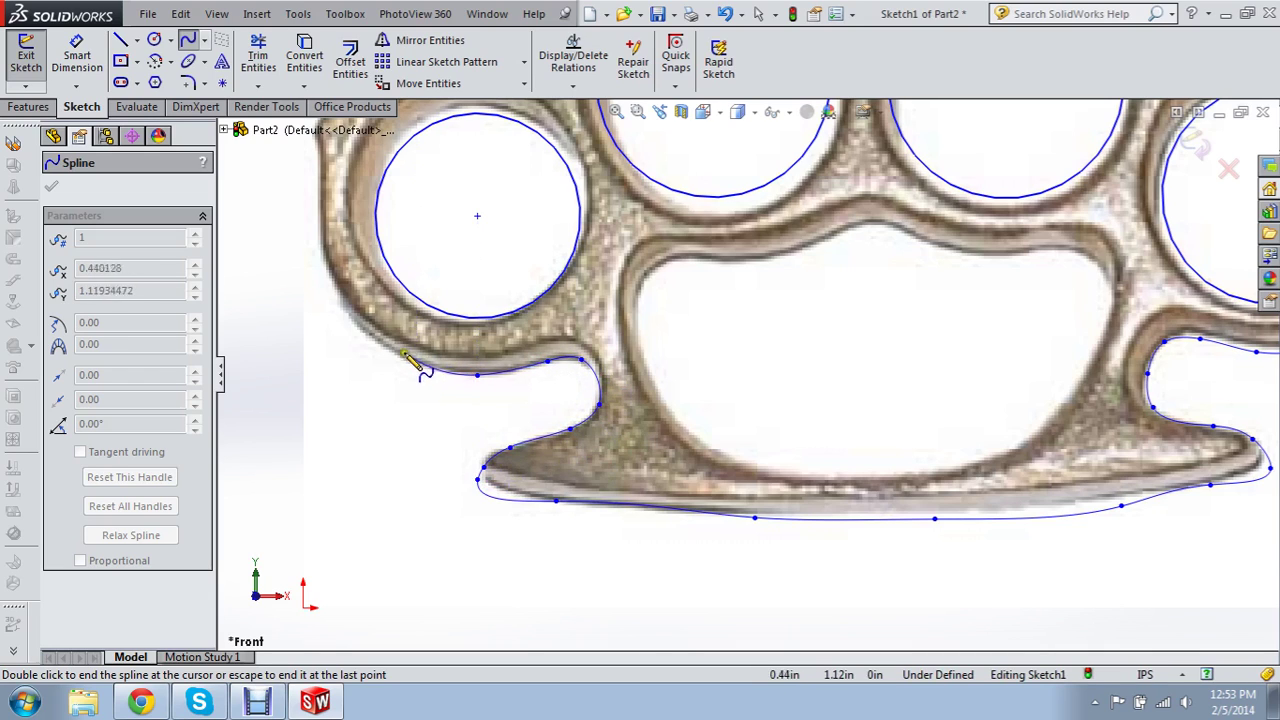
click(393, 348)
click(337, 287)
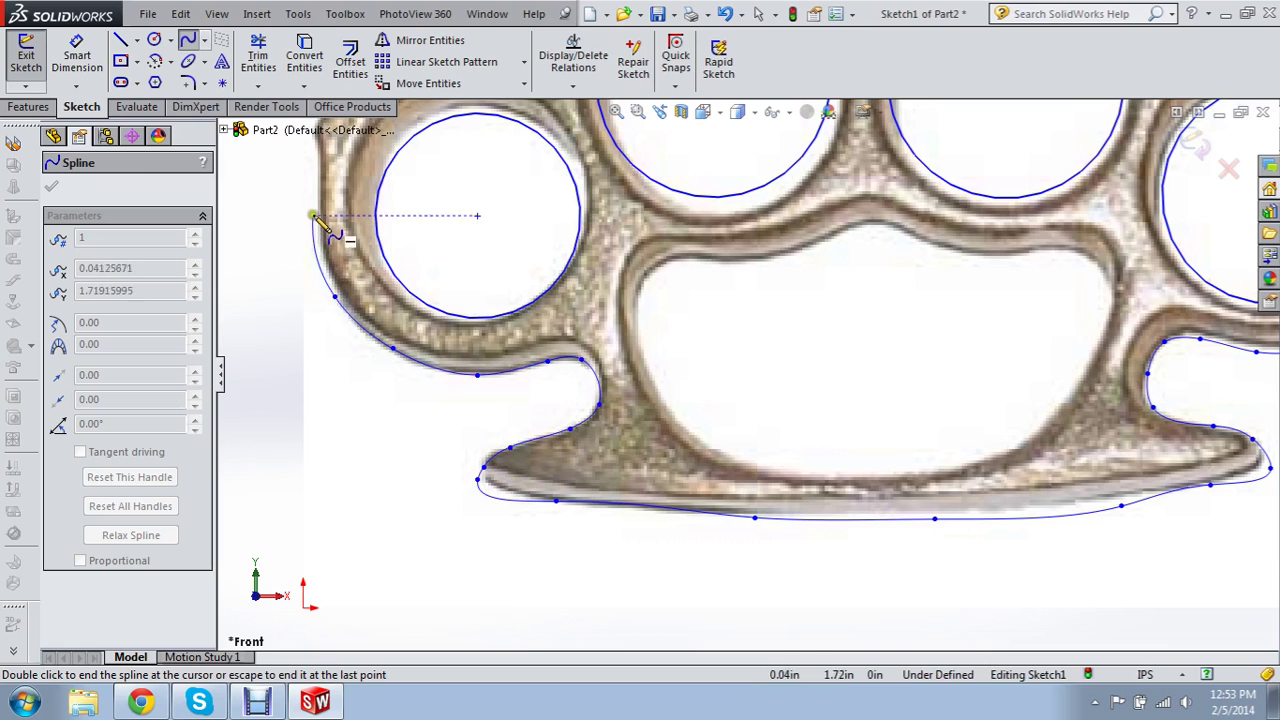
click(317, 203)
Trace around the ring's upper-left corner and join the spline to the top edge.
scroll(320, 200, down, 4)
scroll(357, 263, up, 3)
scroll(441, 207, down, 3)
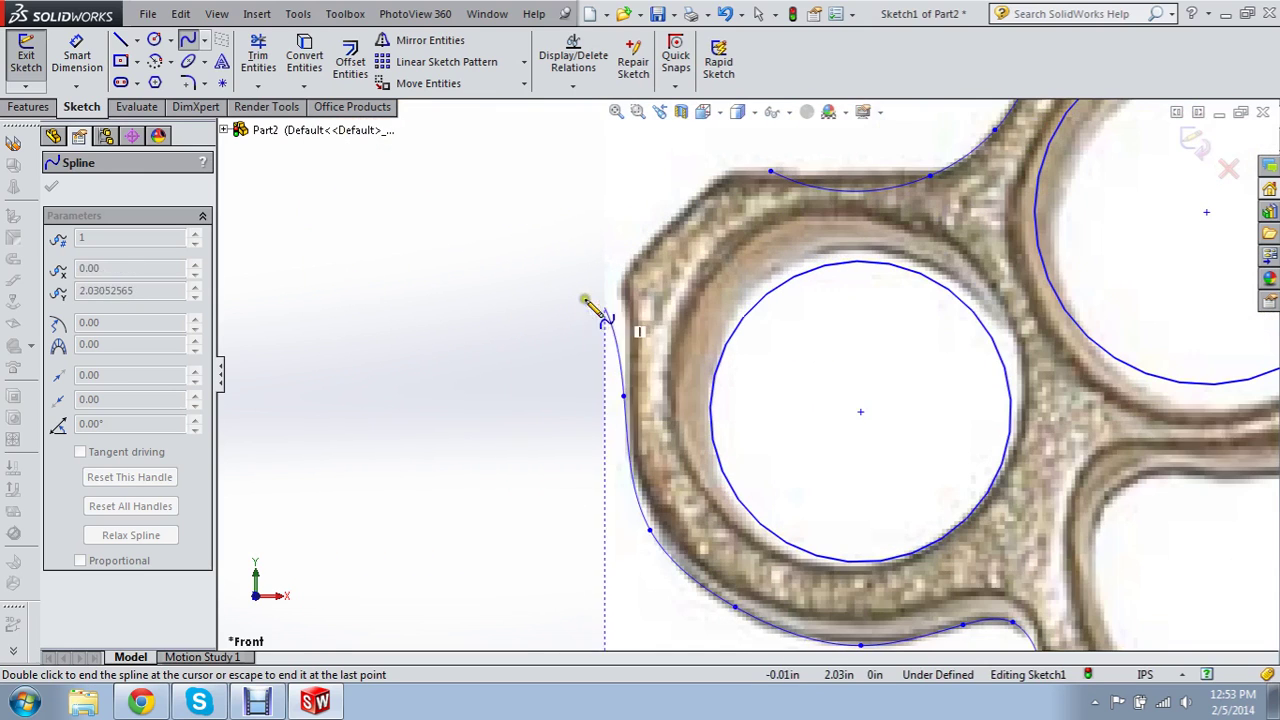
click(627, 273)
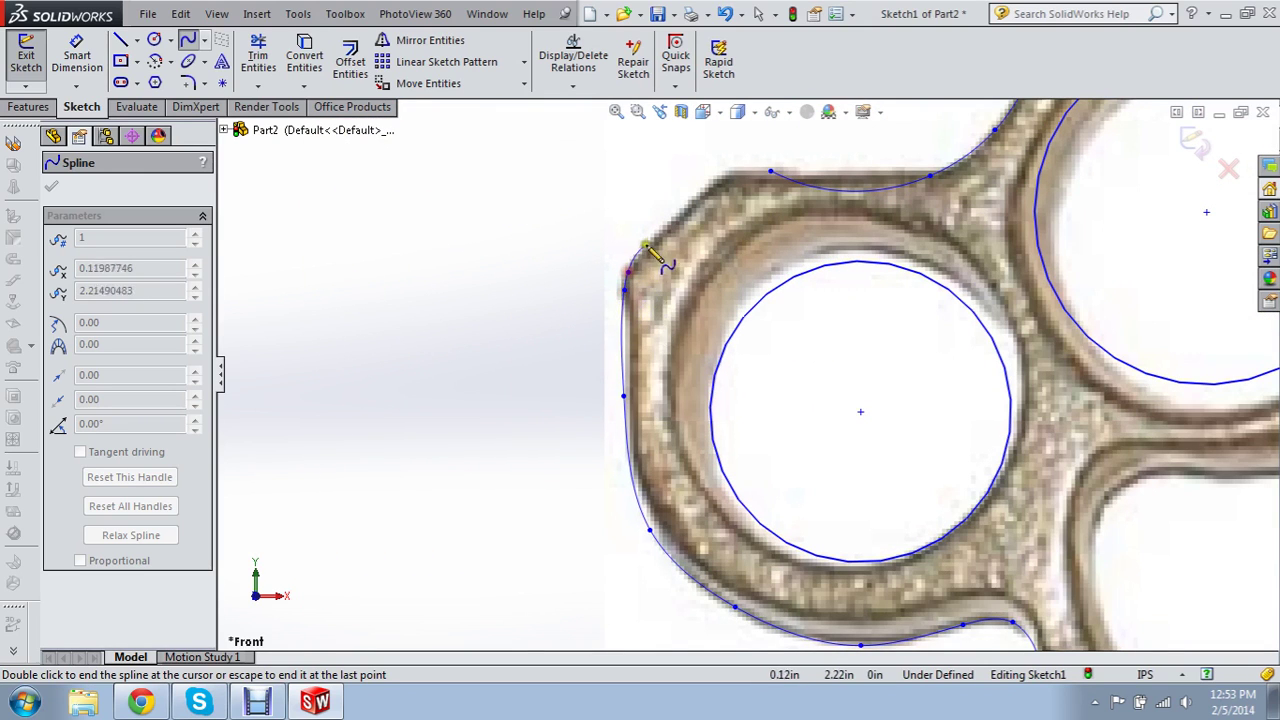
click(673, 221)
click(715, 186)
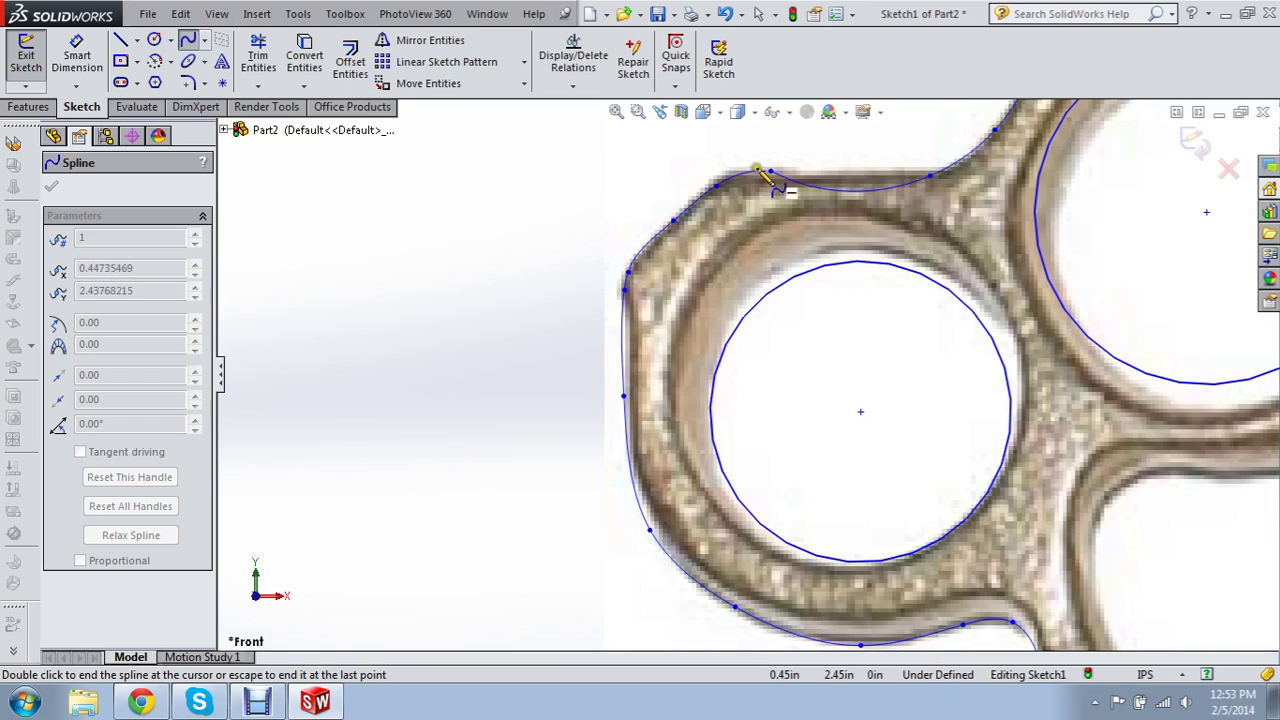
click(768, 170)
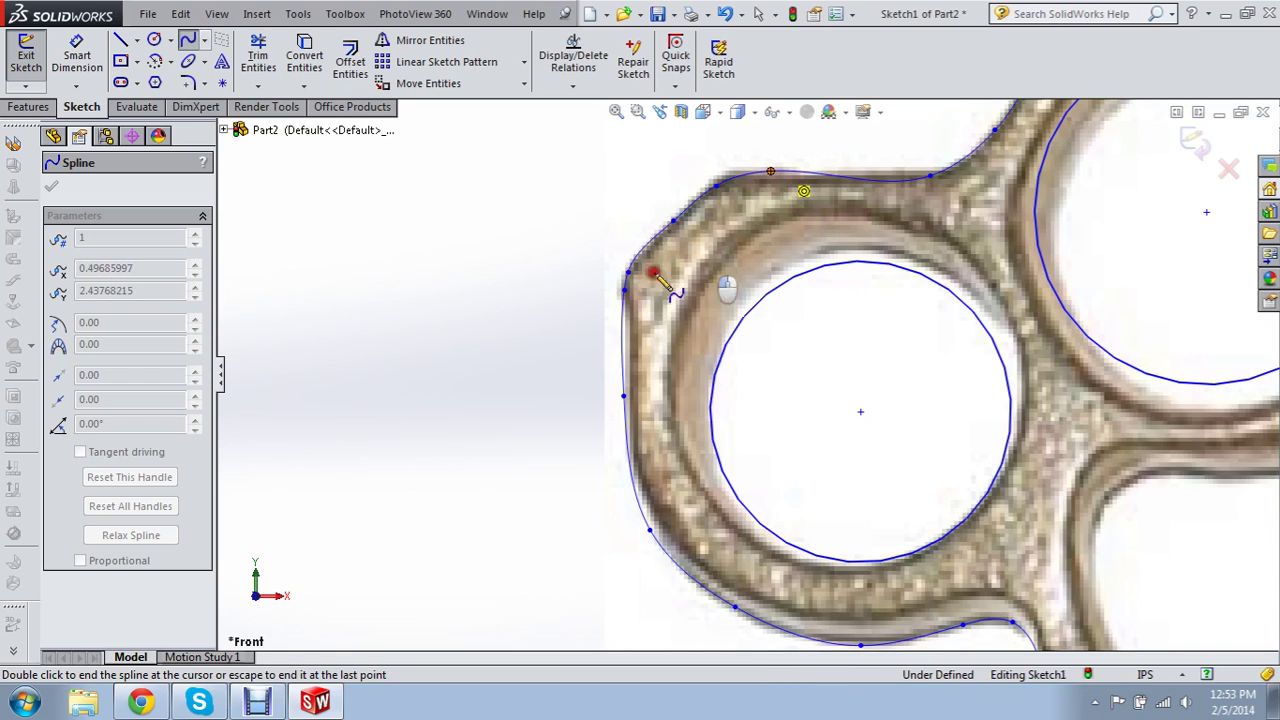
End the outline spline and drag its lower-right point onto the grip's tip.
key(Escape)
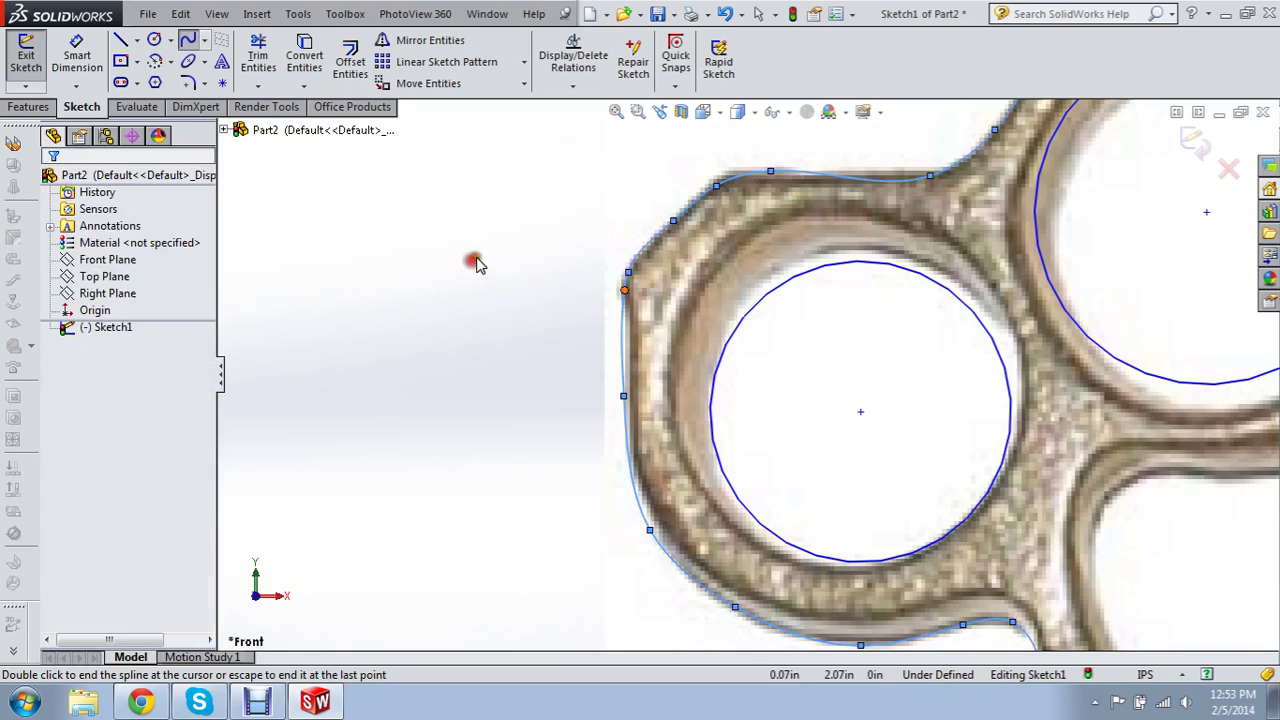
key(f)
scroll(1110, 515, down, 3)
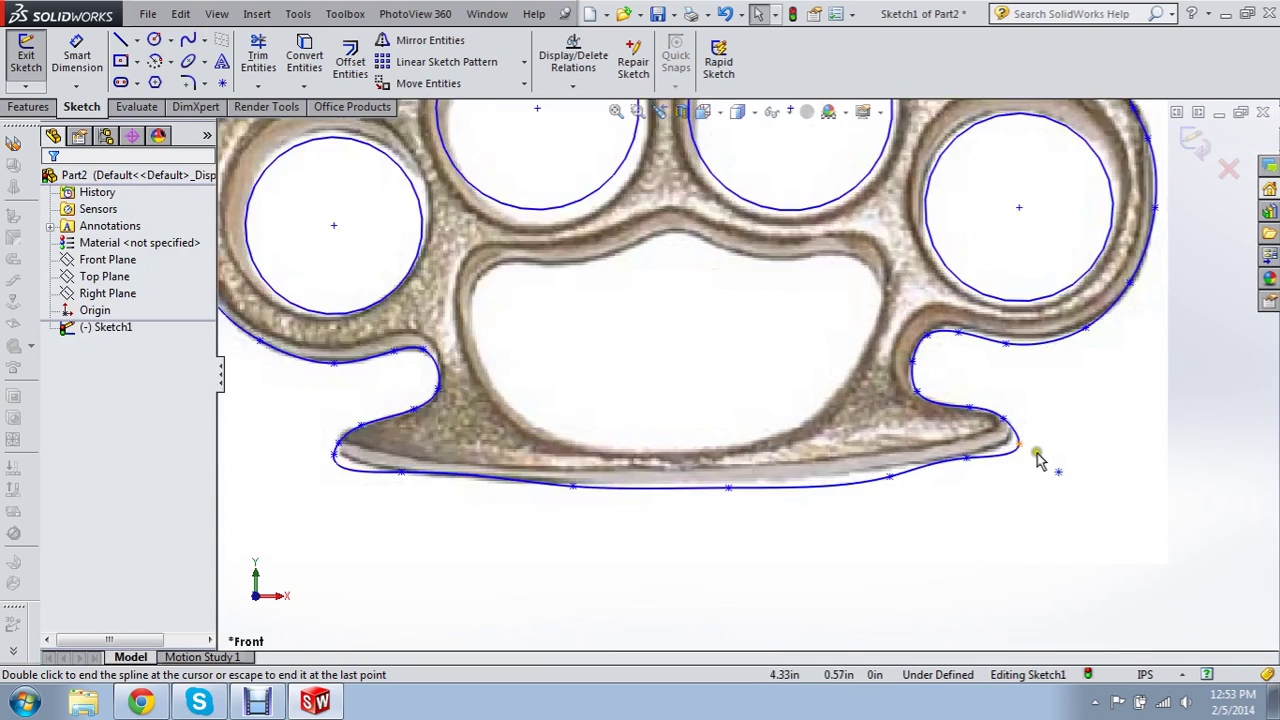
scroll(1043, 451, down, 3)
drag(928, 418, 915, 378)
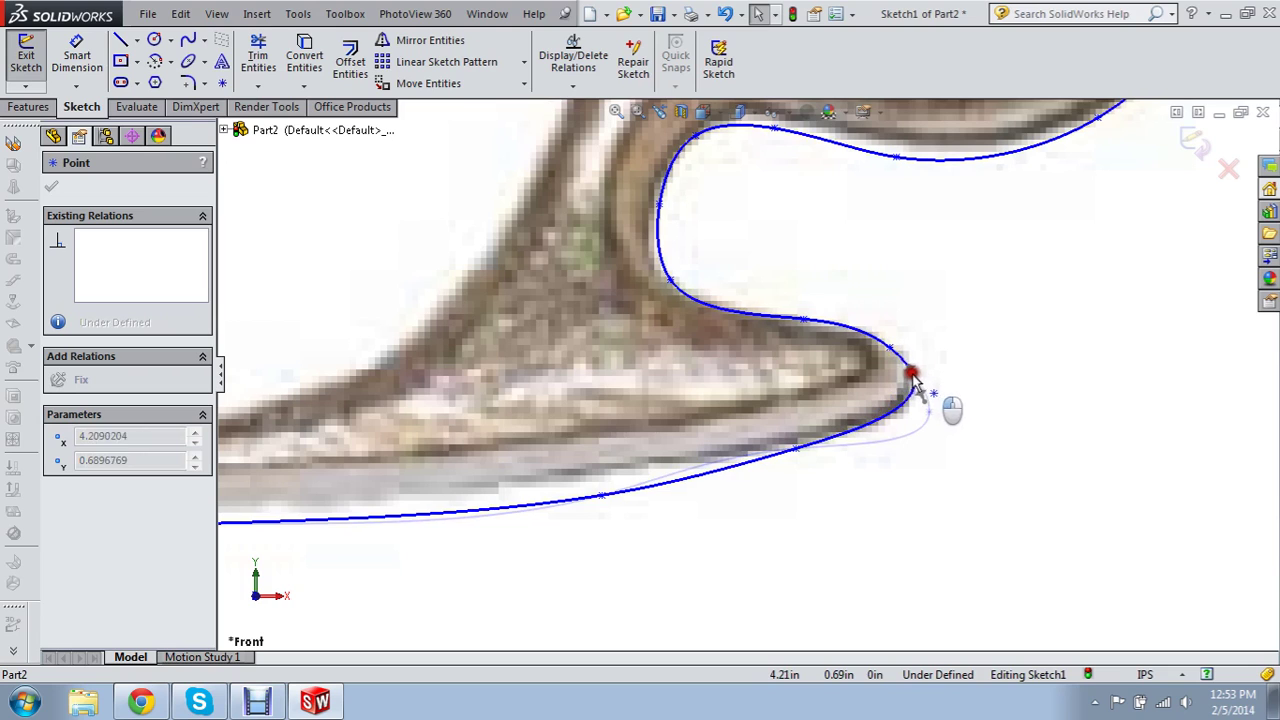
key(Escape)
scroll(815, 370, up, 2)
scroll(815, 370, up, 4)
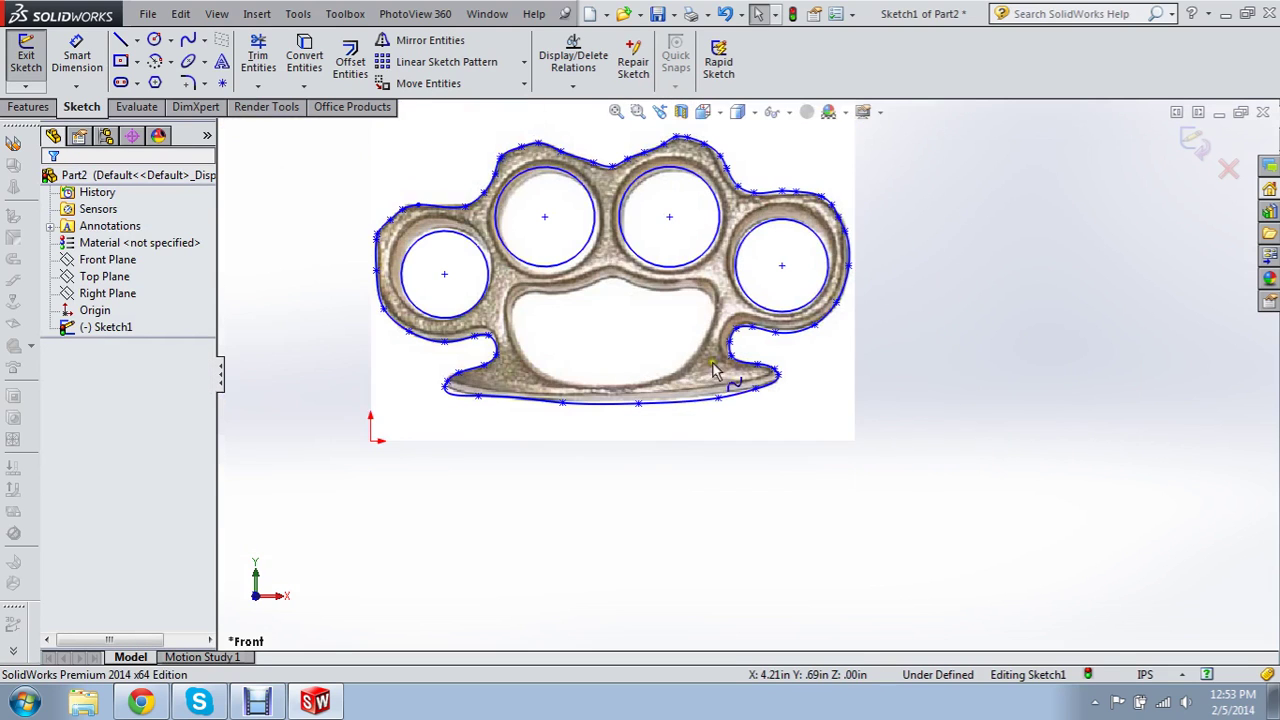
Start a new spline along the top and right side of the large lower opening.
click(205, 40)
click(214, 60)
scroll(632, 295, down, 3)
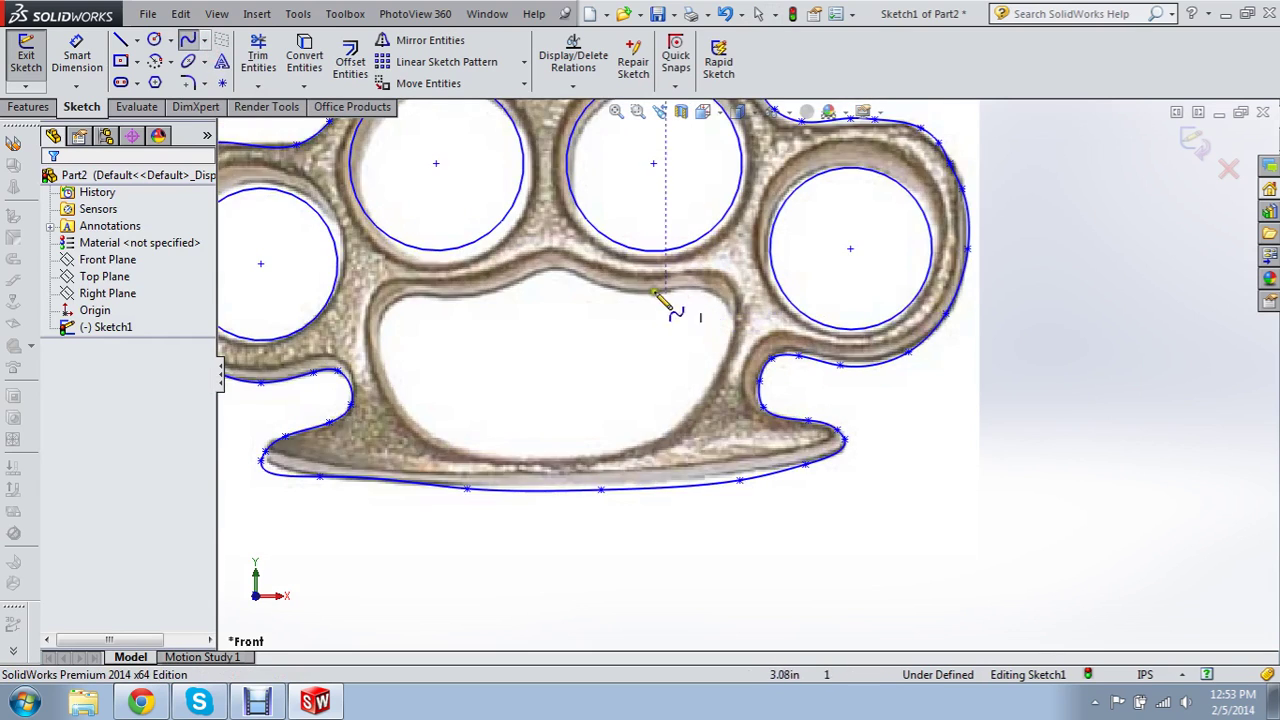
scroll(632, 292, down, 3)
scroll(632, 293, down, 2)
click(528, 274)
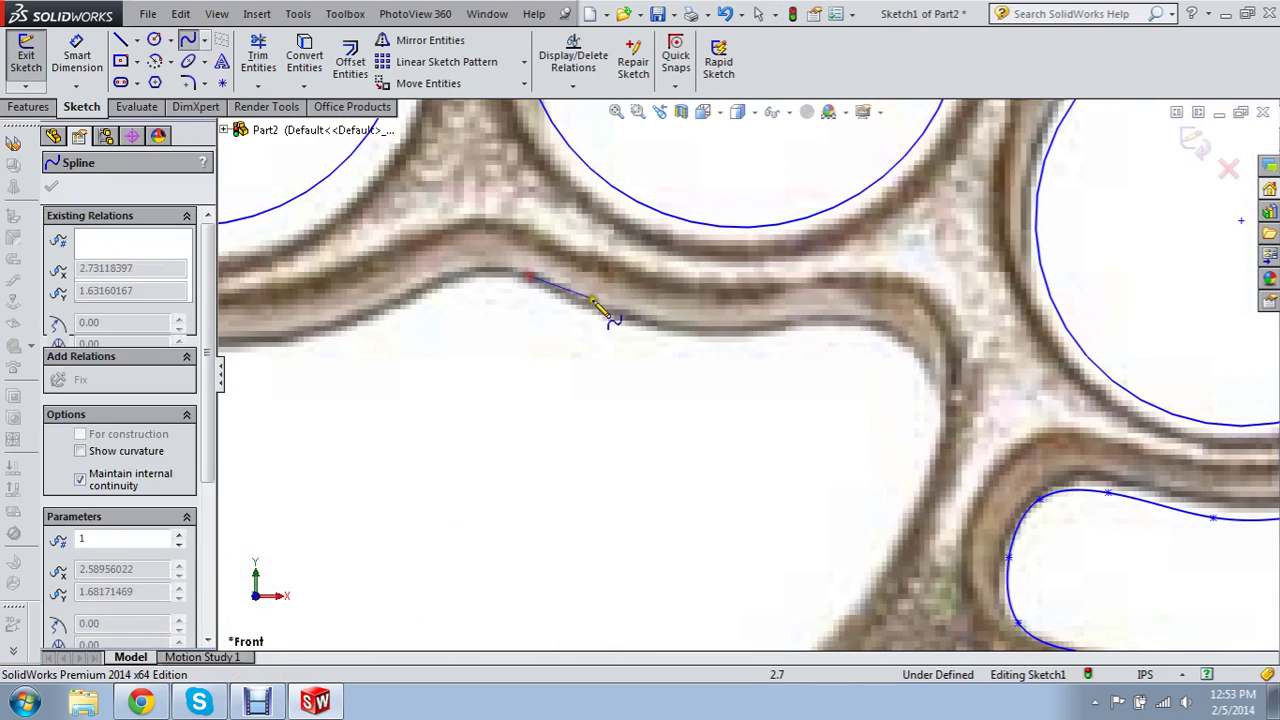
click(606, 314)
click(704, 330)
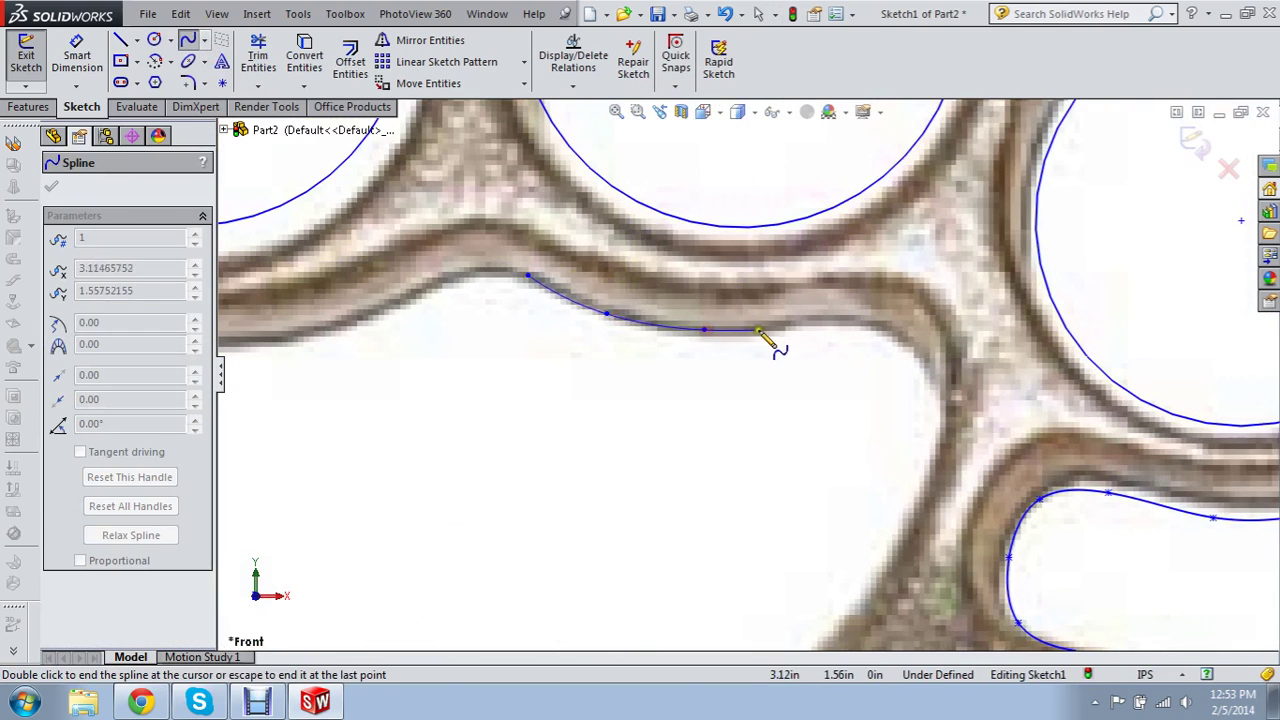
click(833, 324)
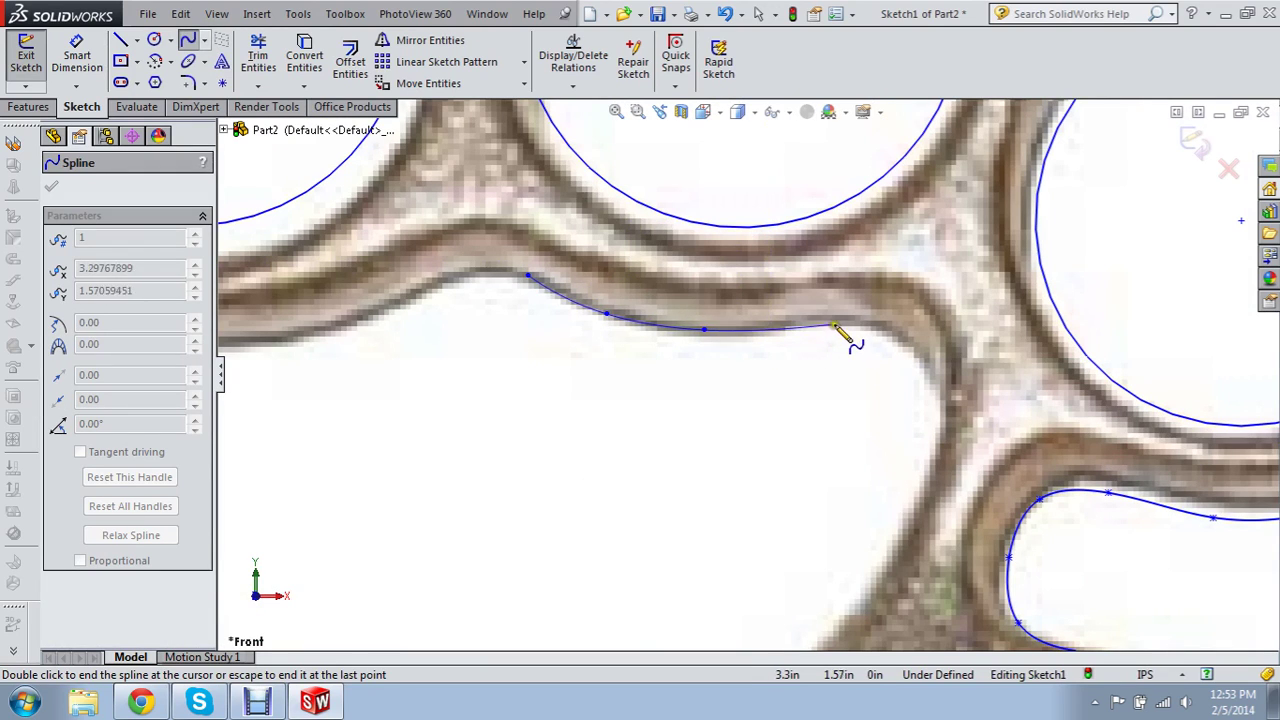
click(918, 350)
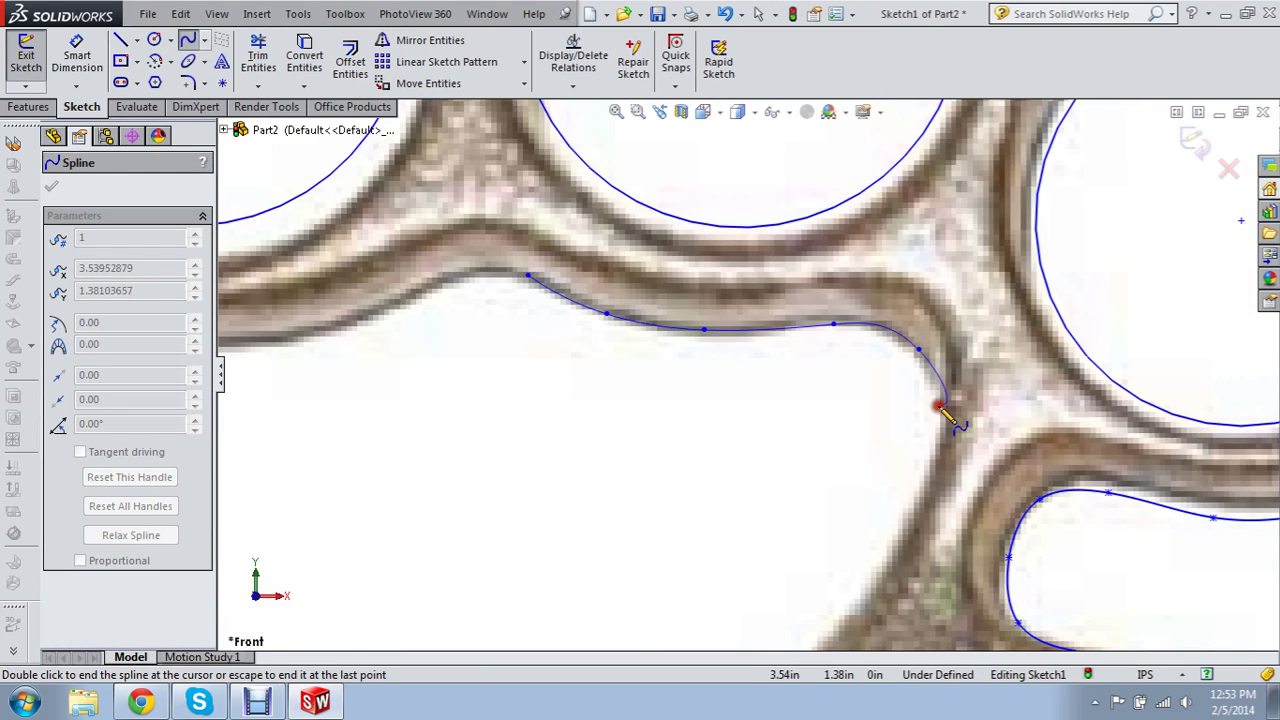
click(939, 405)
click(921, 494)
scroll(921, 494, up, 2)
scroll(918, 430, up, 1)
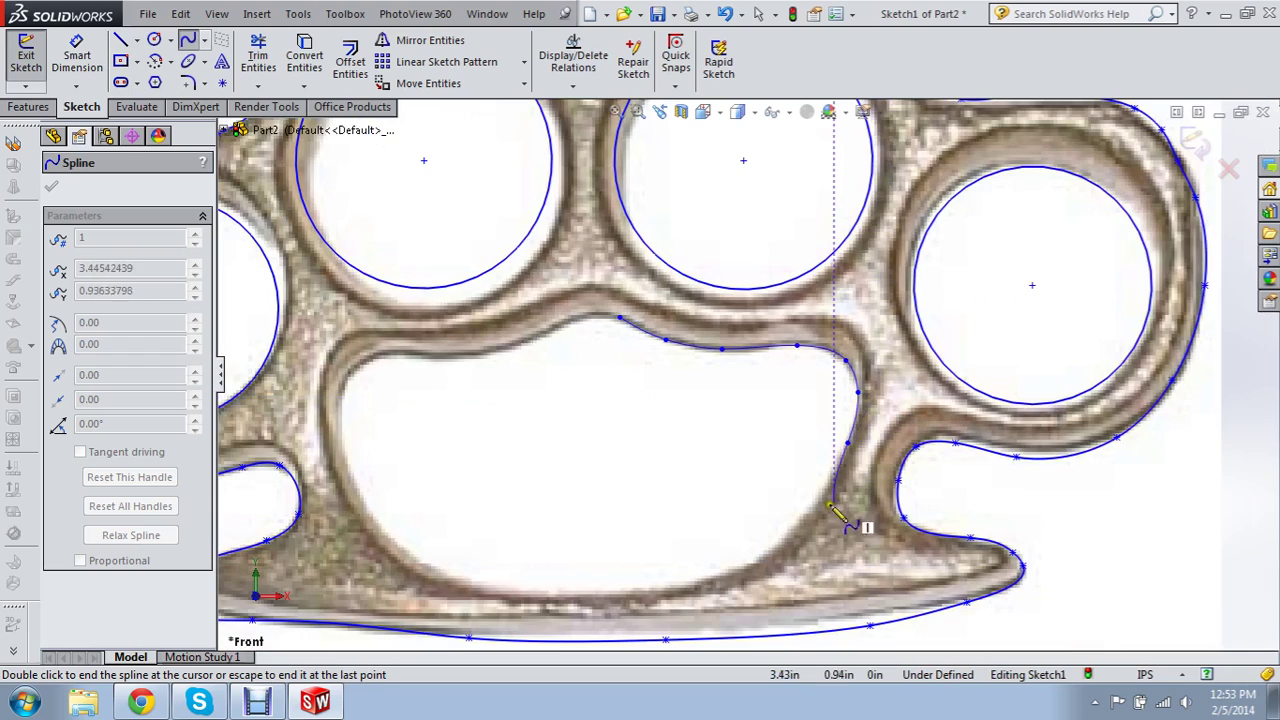
Continue the spline along the opening's bottom and left side, closing it at its start.
click(807, 519)
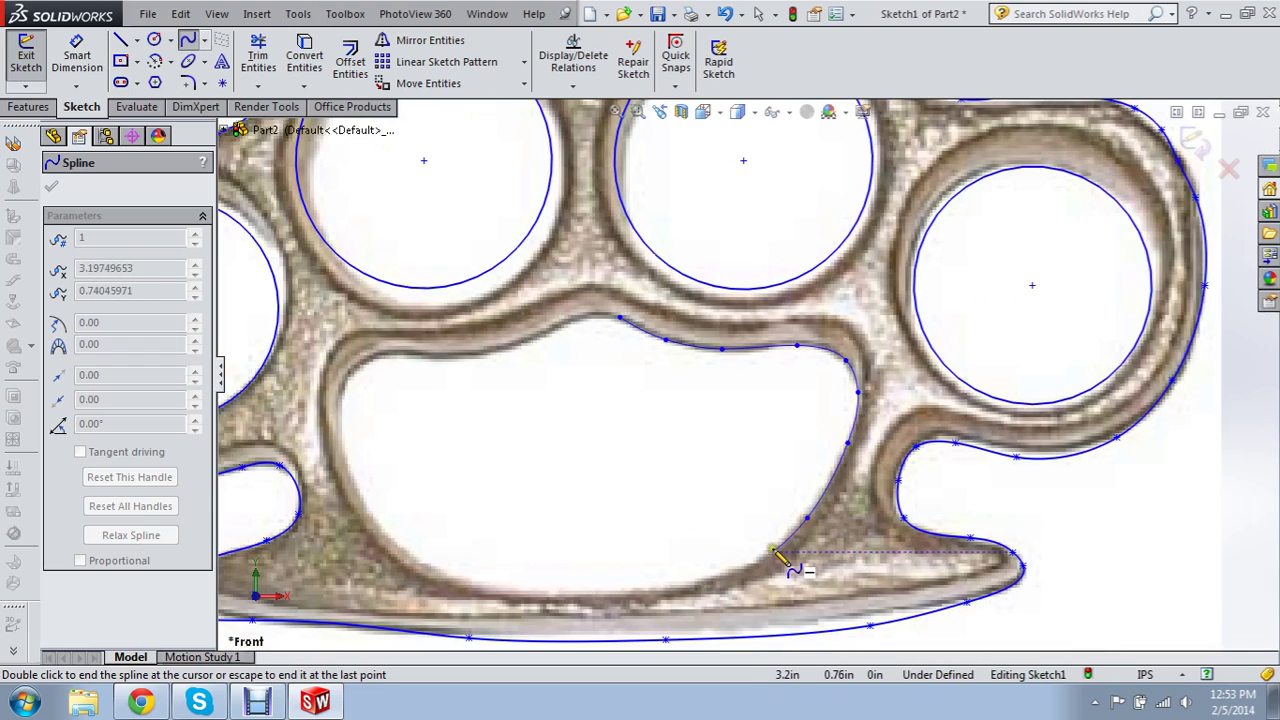
click(773, 552)
click(709, 583)
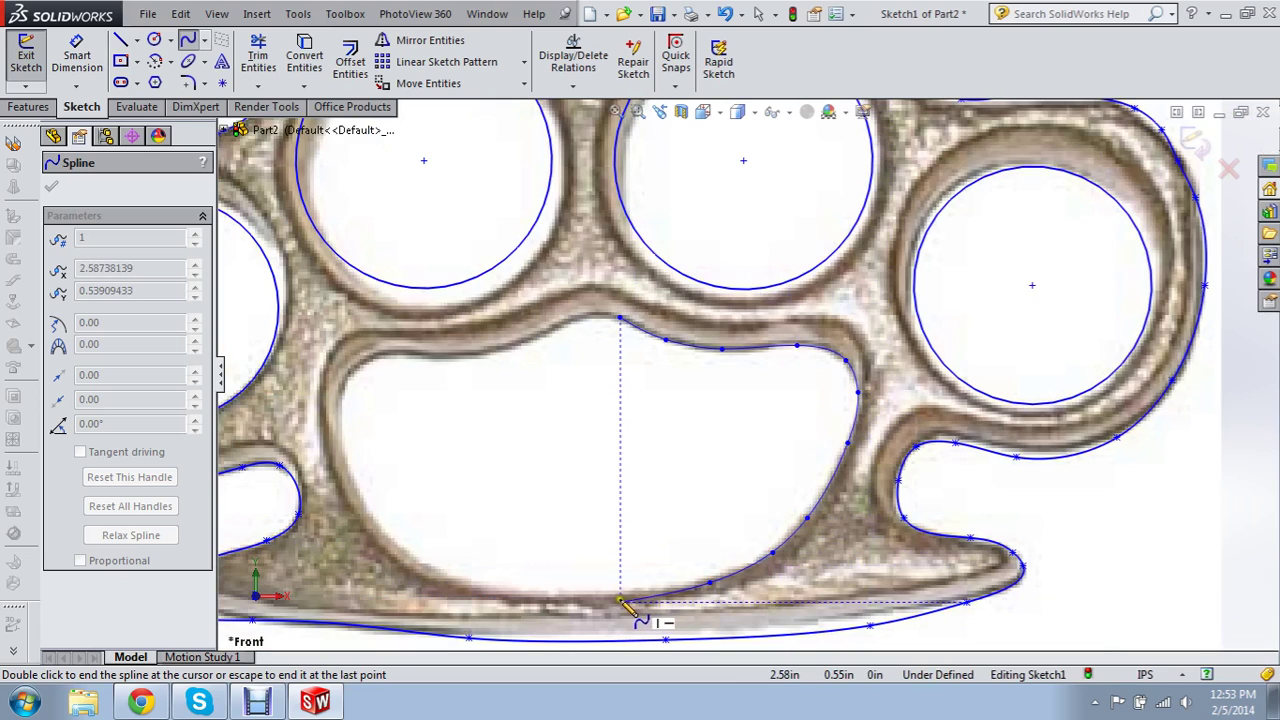
click(620, 602)
click(549, 596)
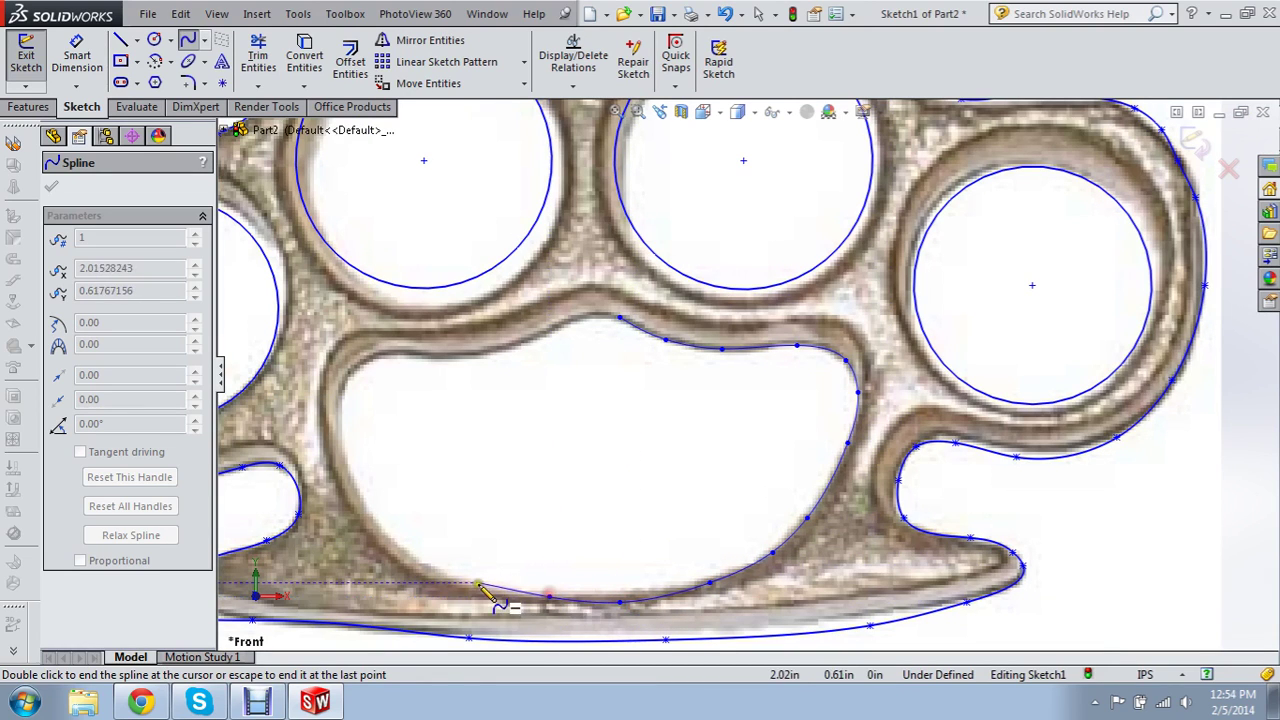
click(469, 583)
click(418, 563)
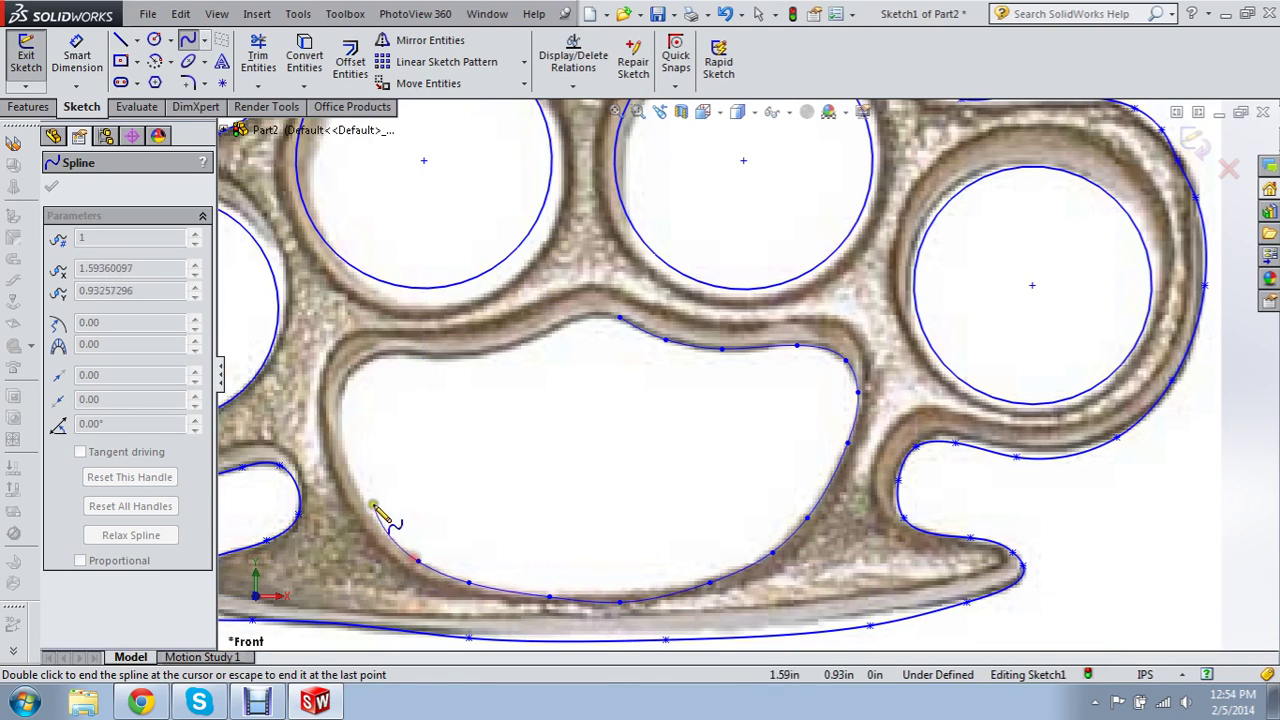
click(363, 503)
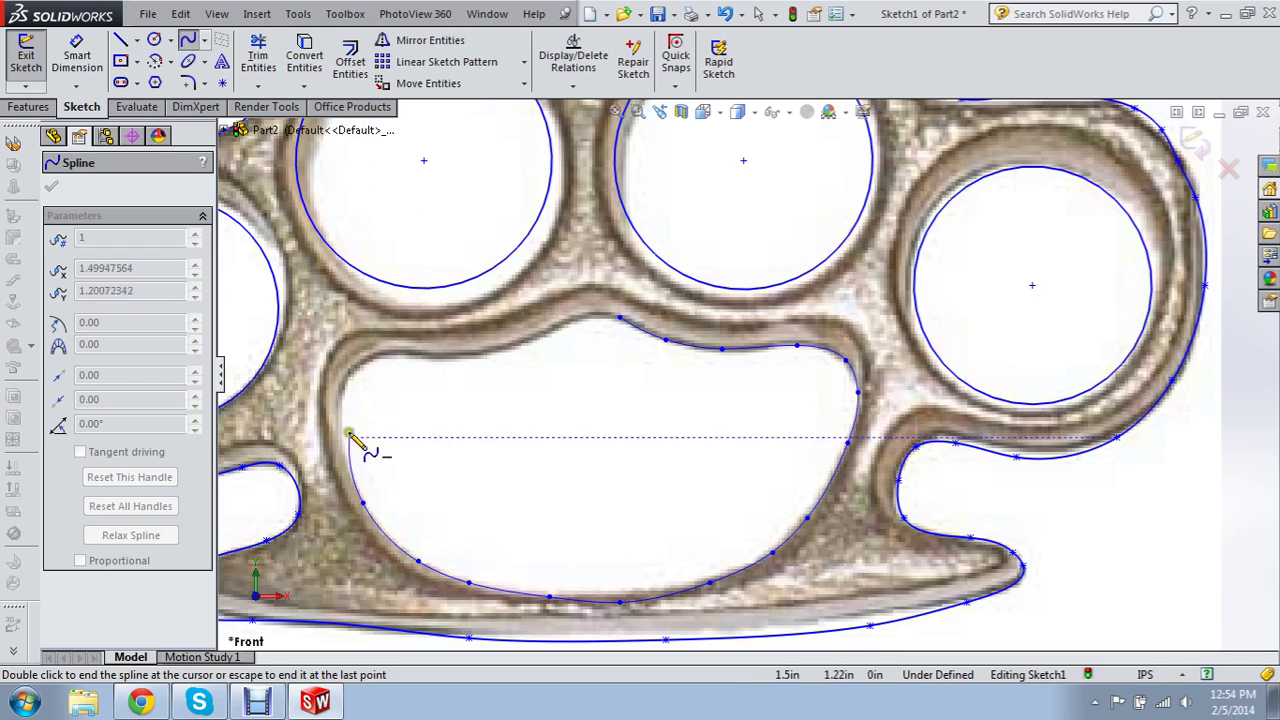
click(348, 380)
click(389, 360)
click(432, 356)
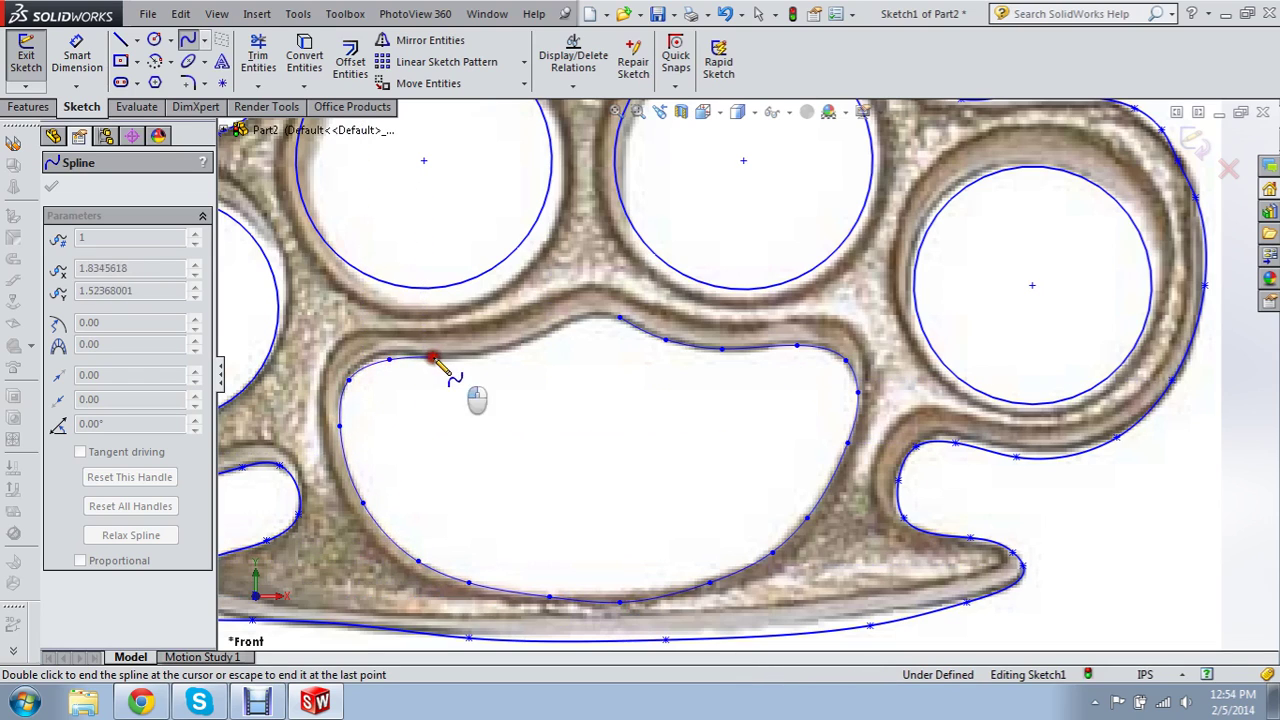
click(481, 353)
click(553, 333)
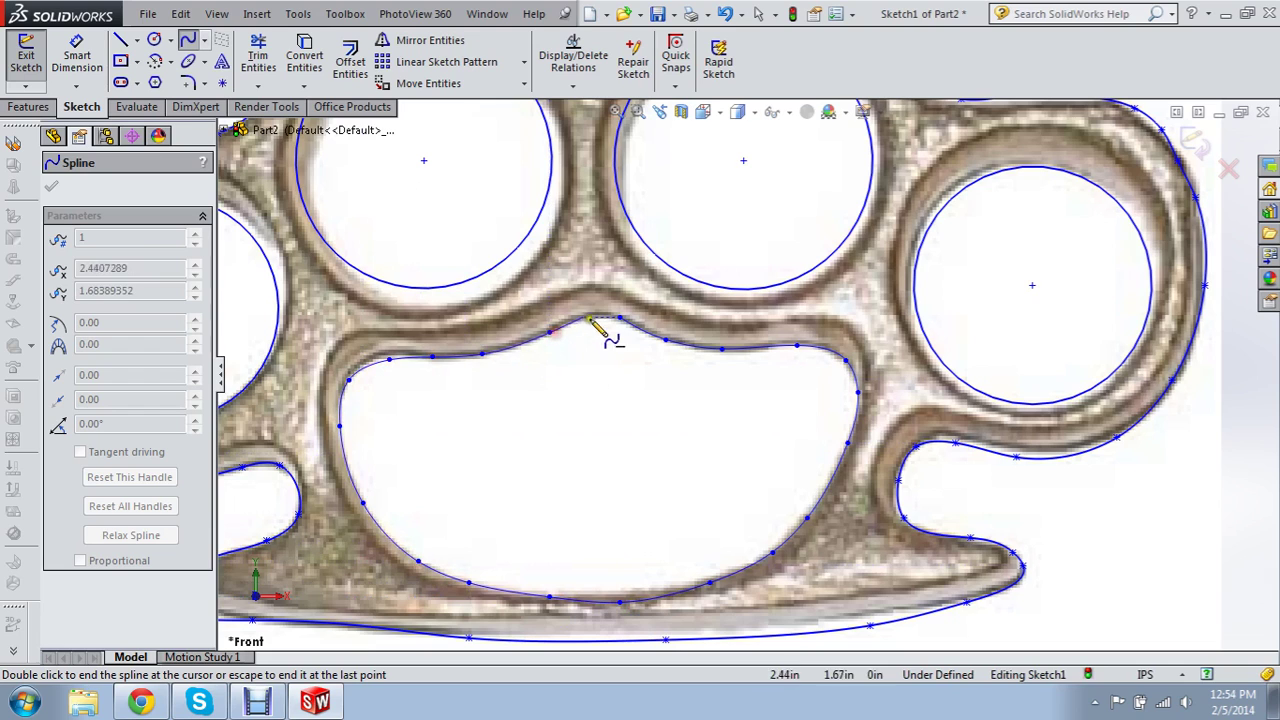
click(592, 317)
click(620, 318)
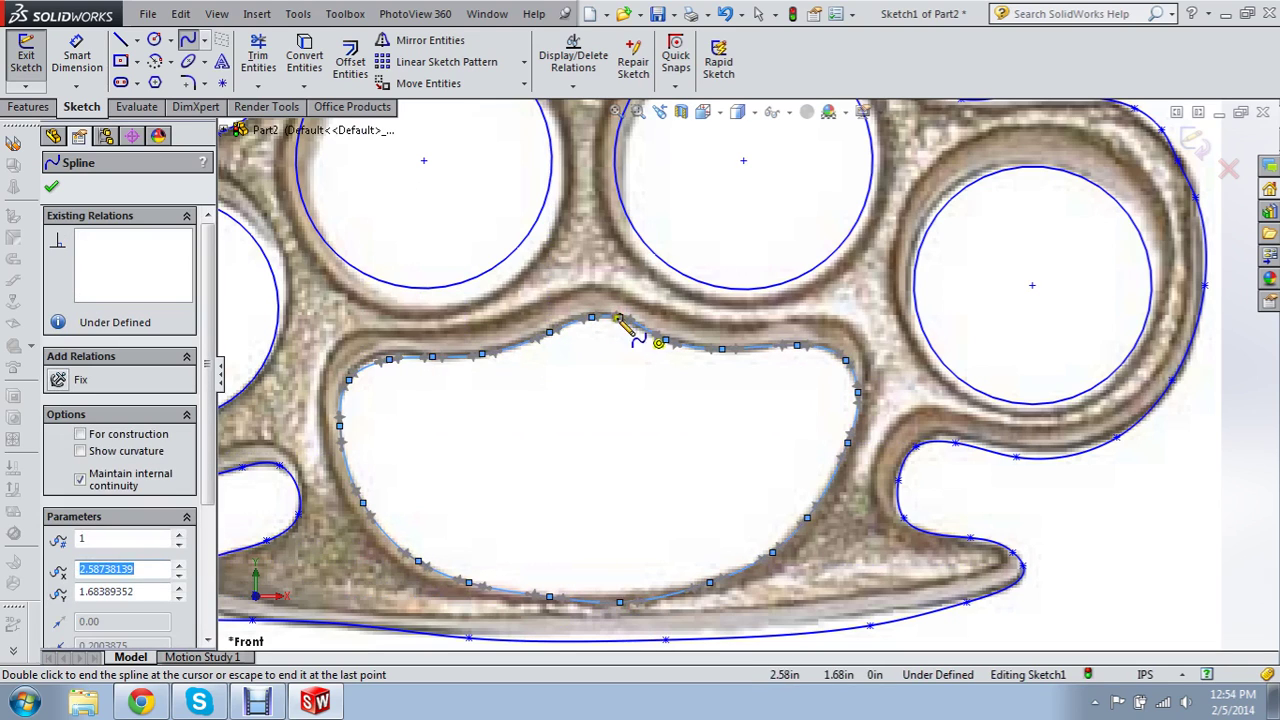
Extrude the traced sketch 0.375 in Blind into a solid Boss-Extrude1.
key(Escape)
key(f)
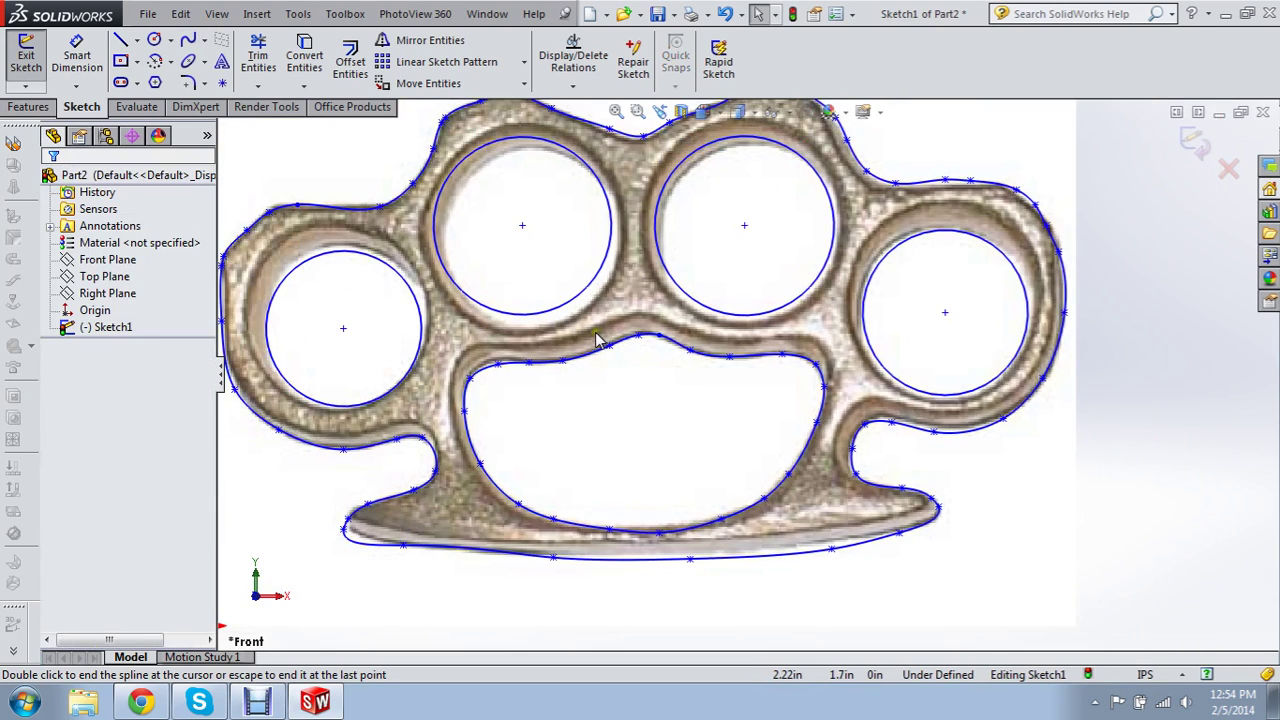
key(w)
text(e)
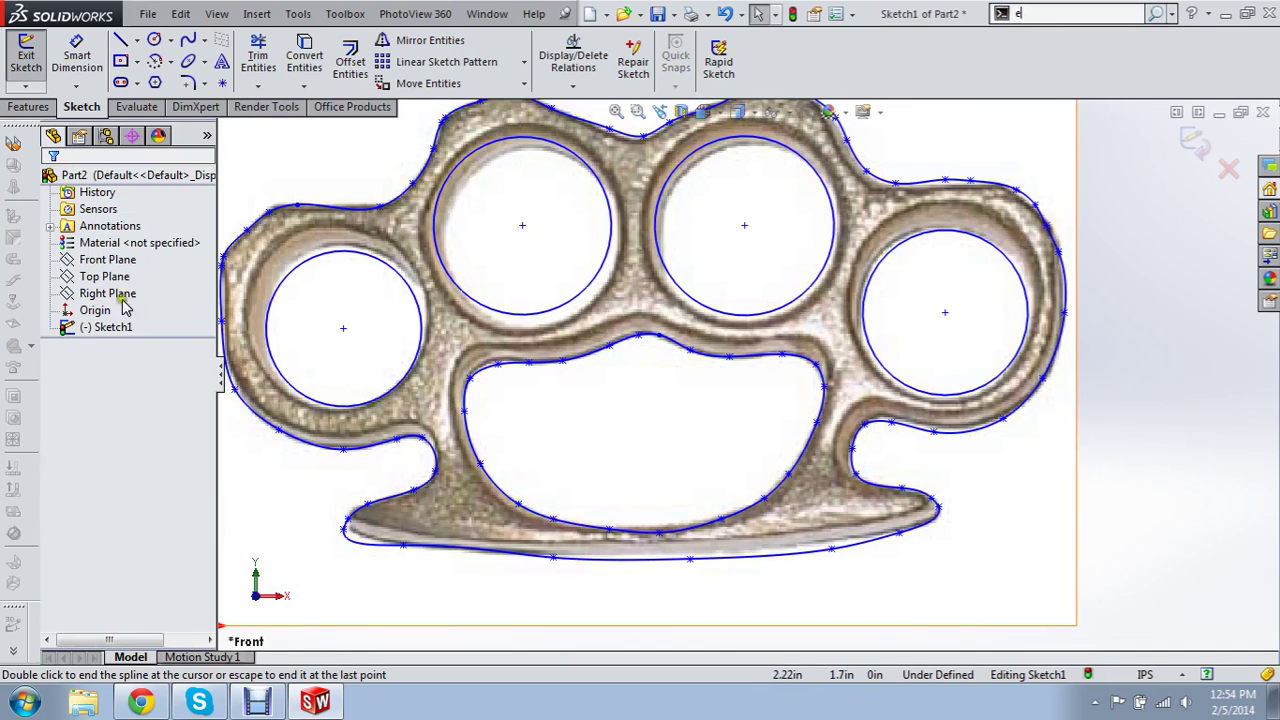
key(Return)
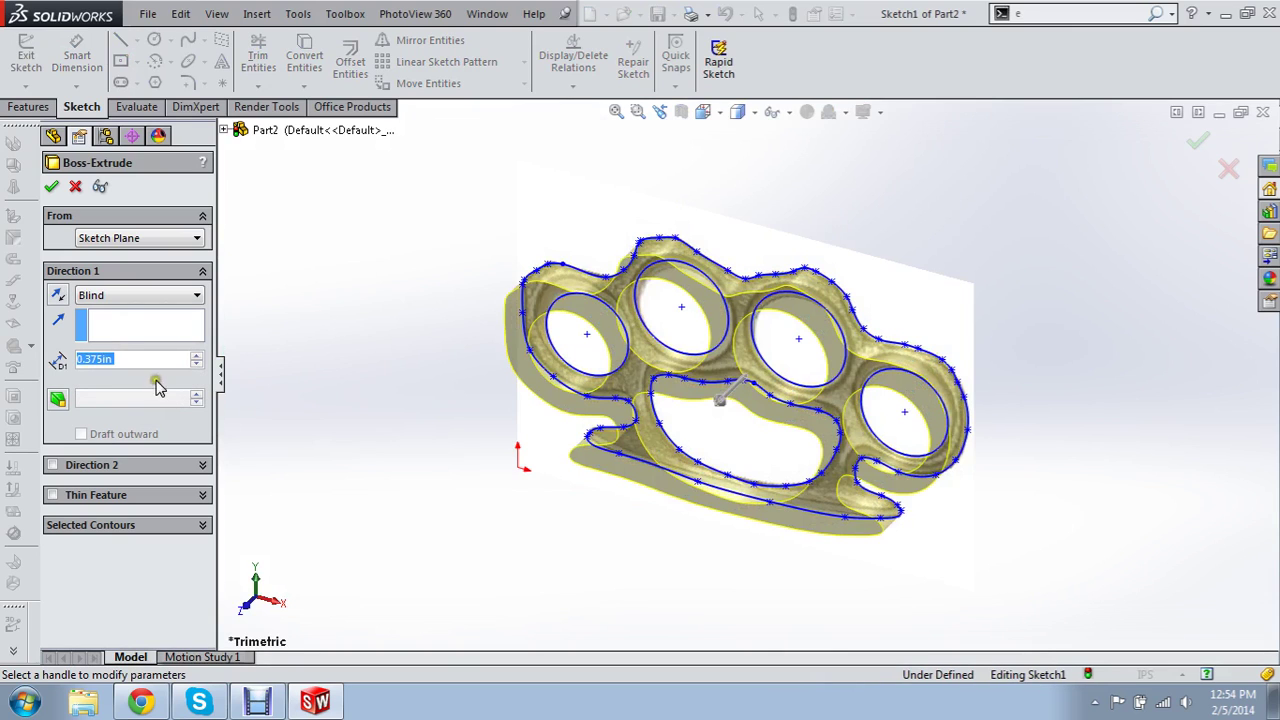
click(50, 185)
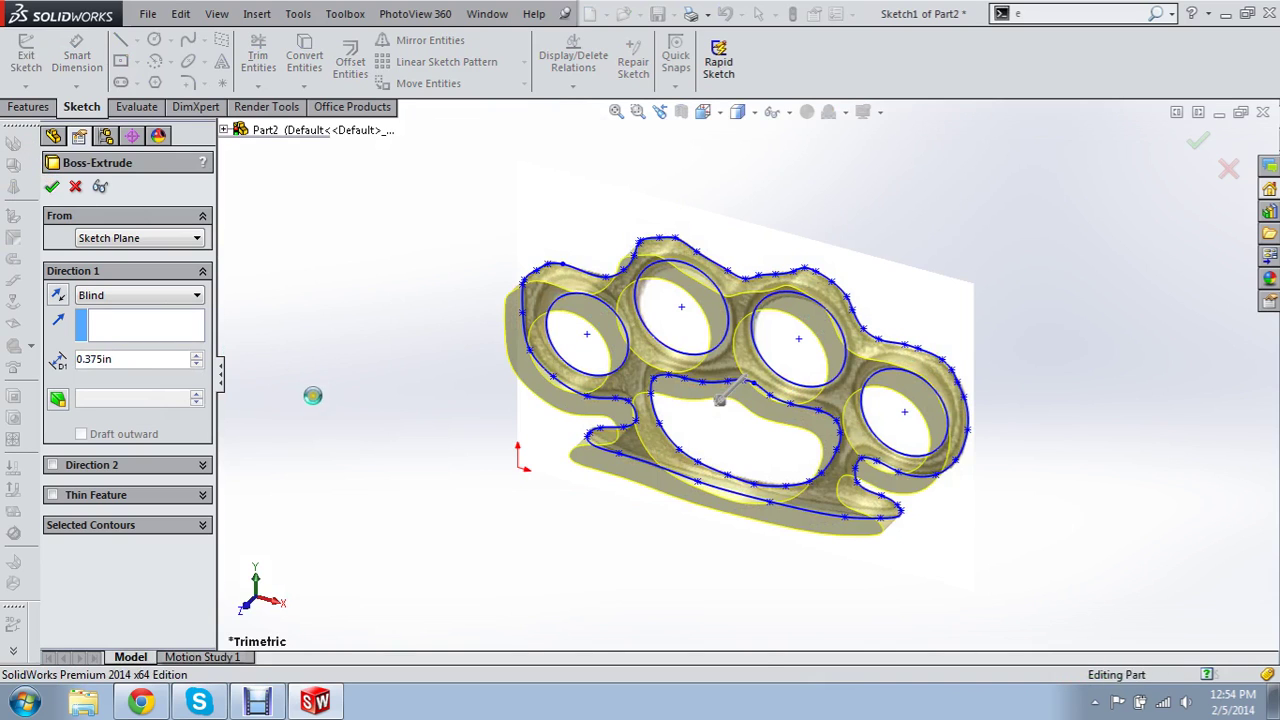
Assign Brass as the part's material.
click(352, 460)
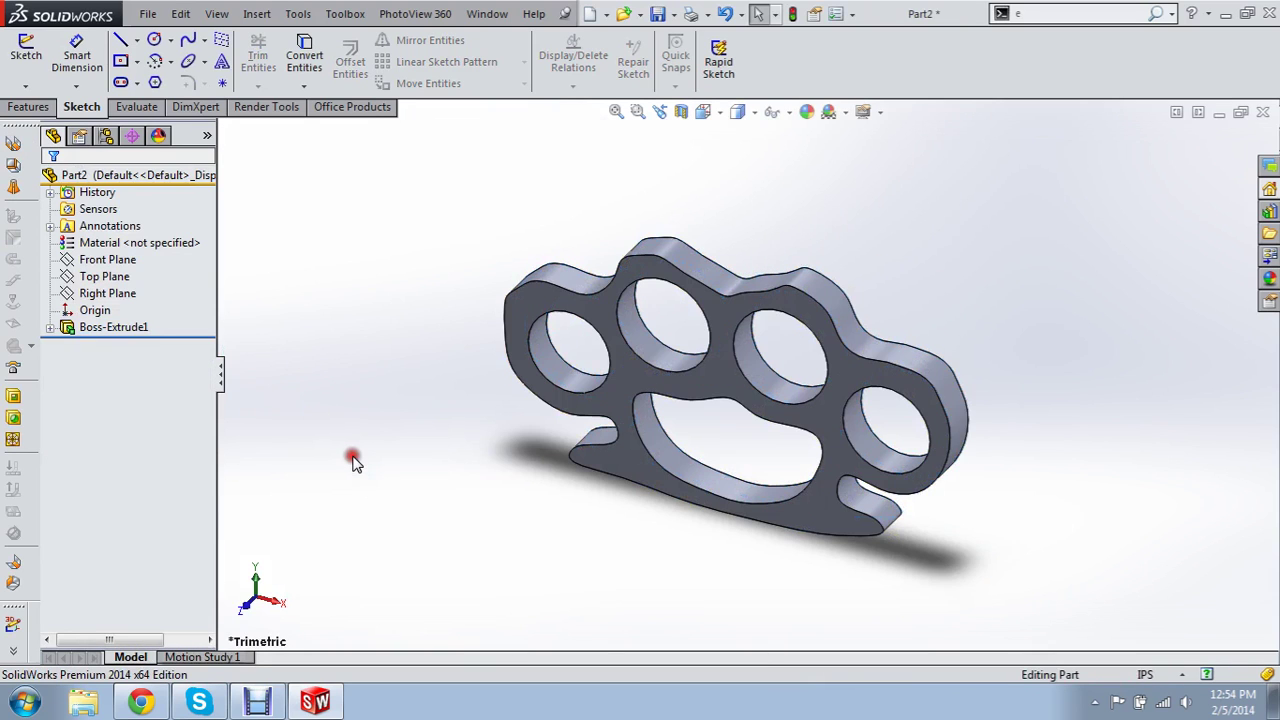
scroll(352, 463, down, 2)
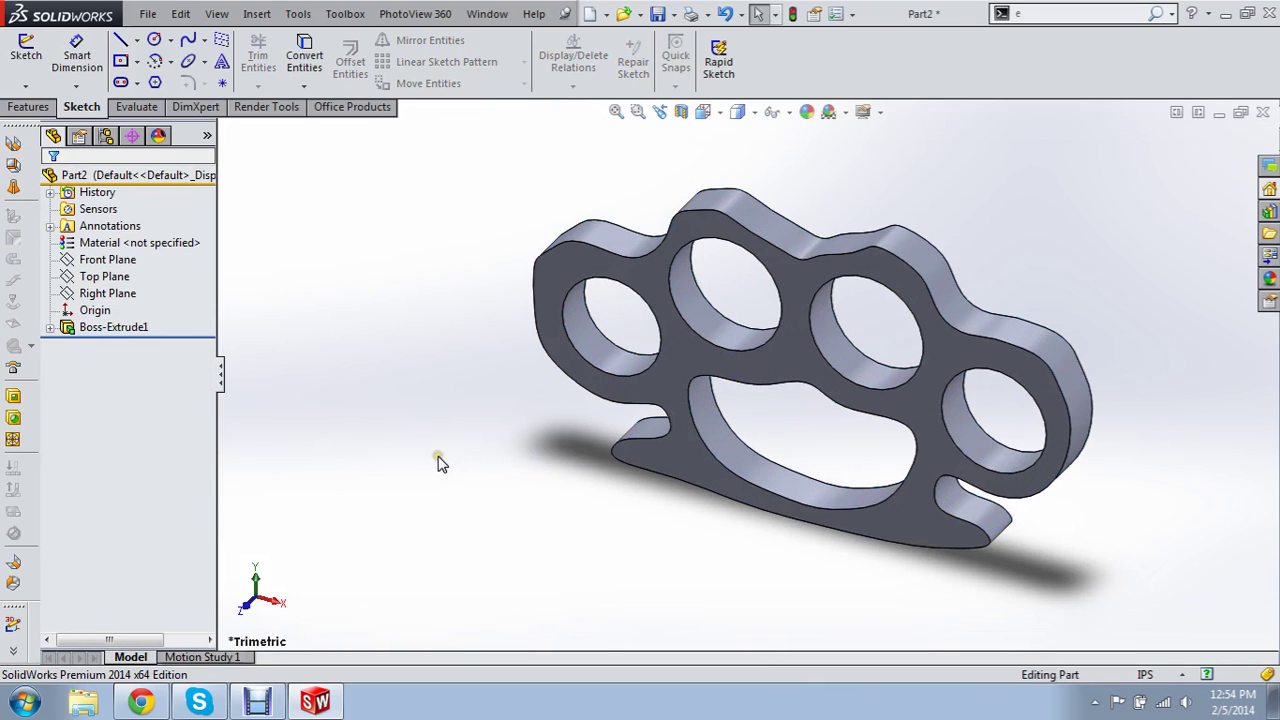
right_click(96, 244)
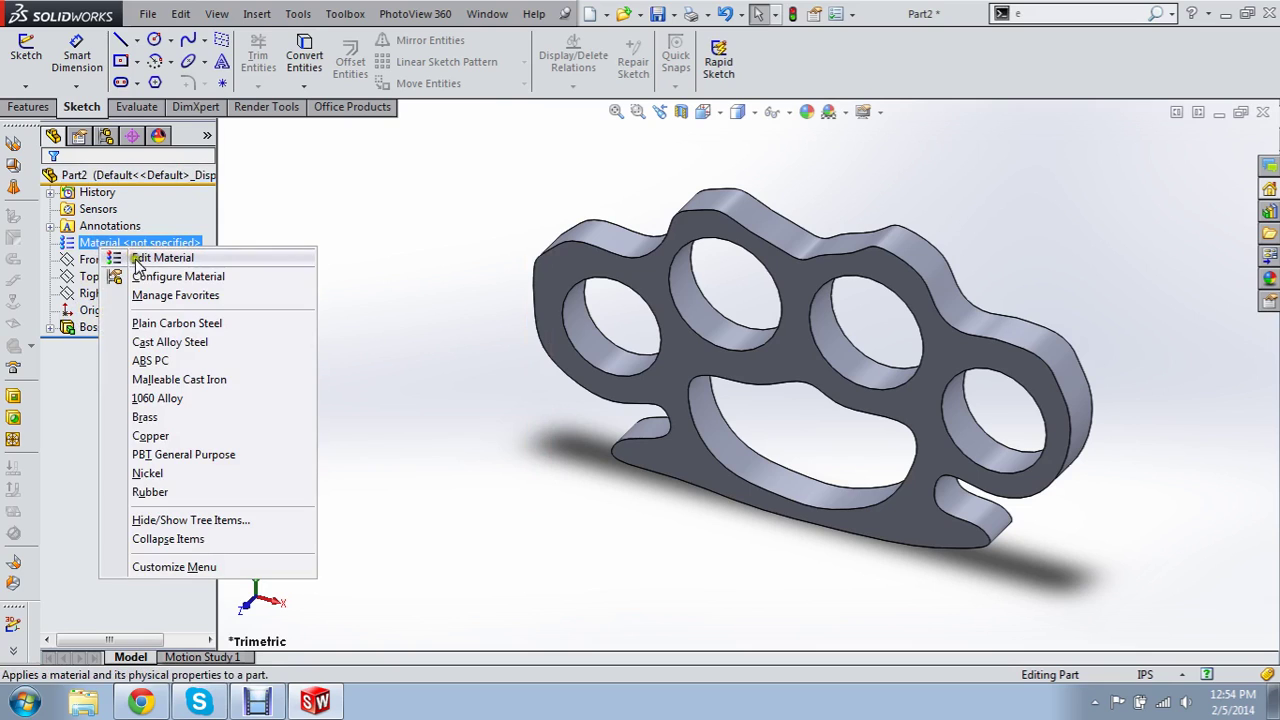
click(163, 419)
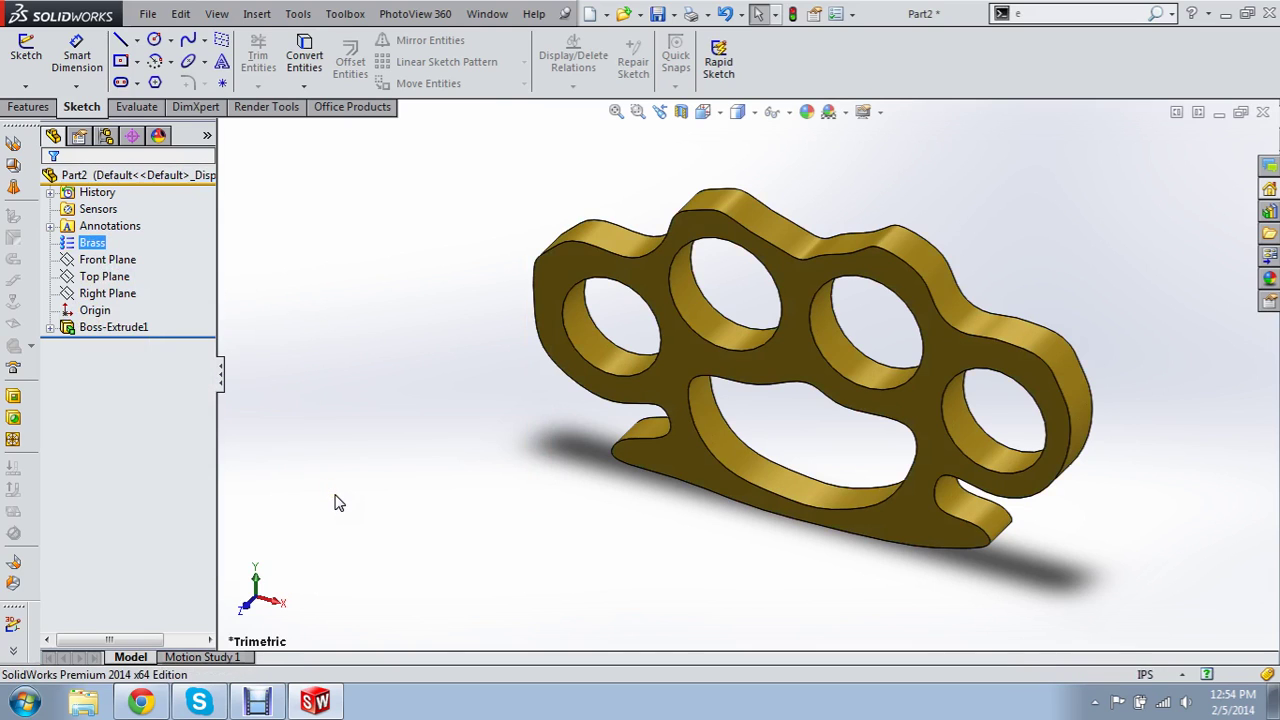
click(257, 14)
mouse_move(290, 77)
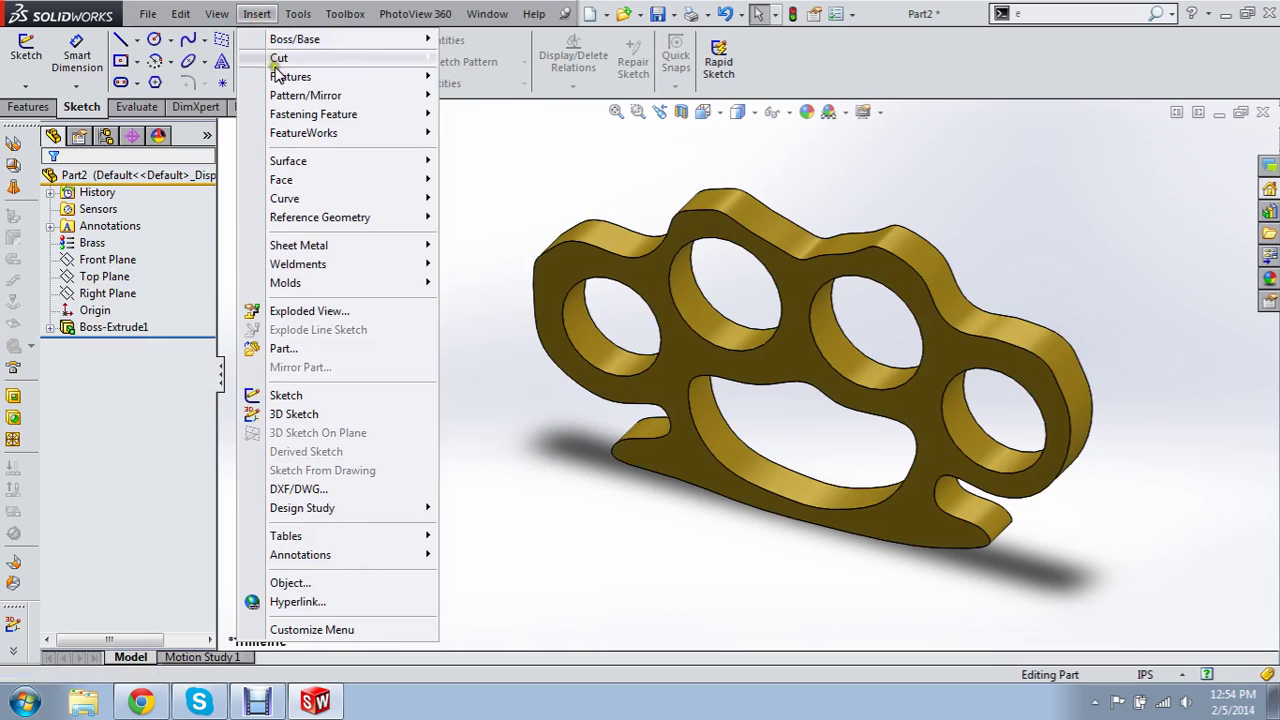
Create Fillet1 with a 0.125in radius on the edges of the part's front and back faces.
click(508, 80)
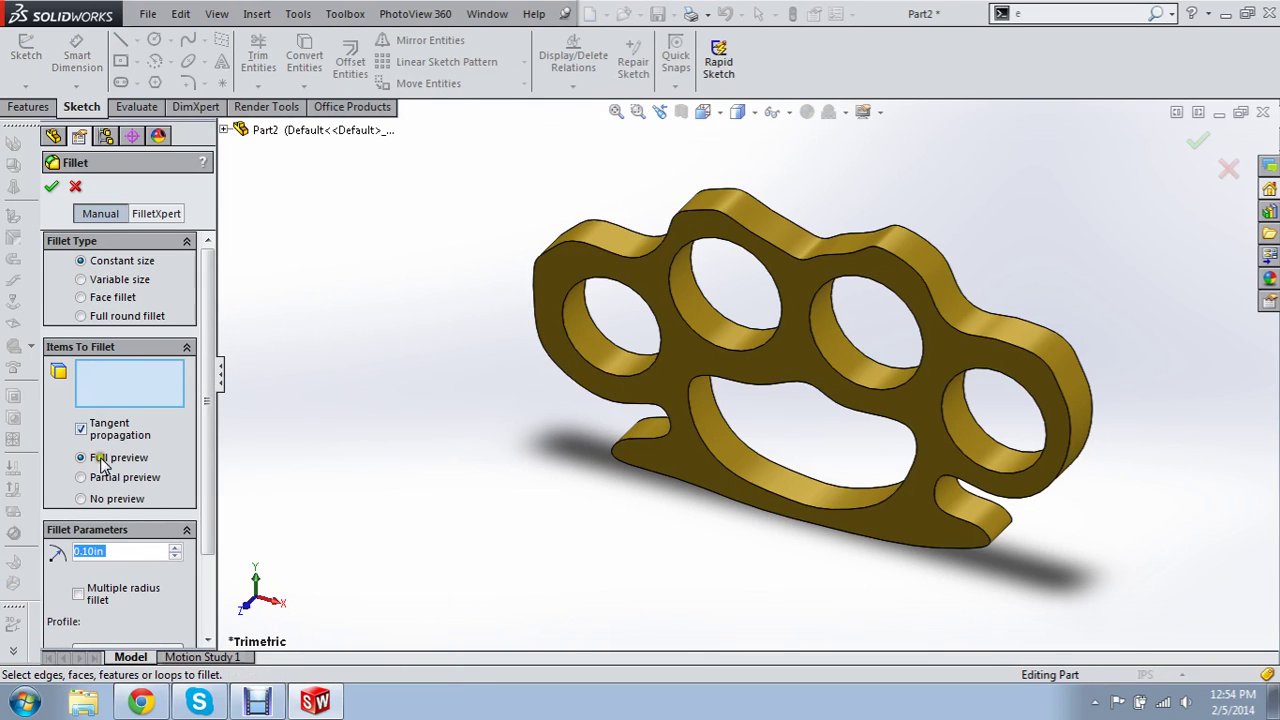
text(.125)
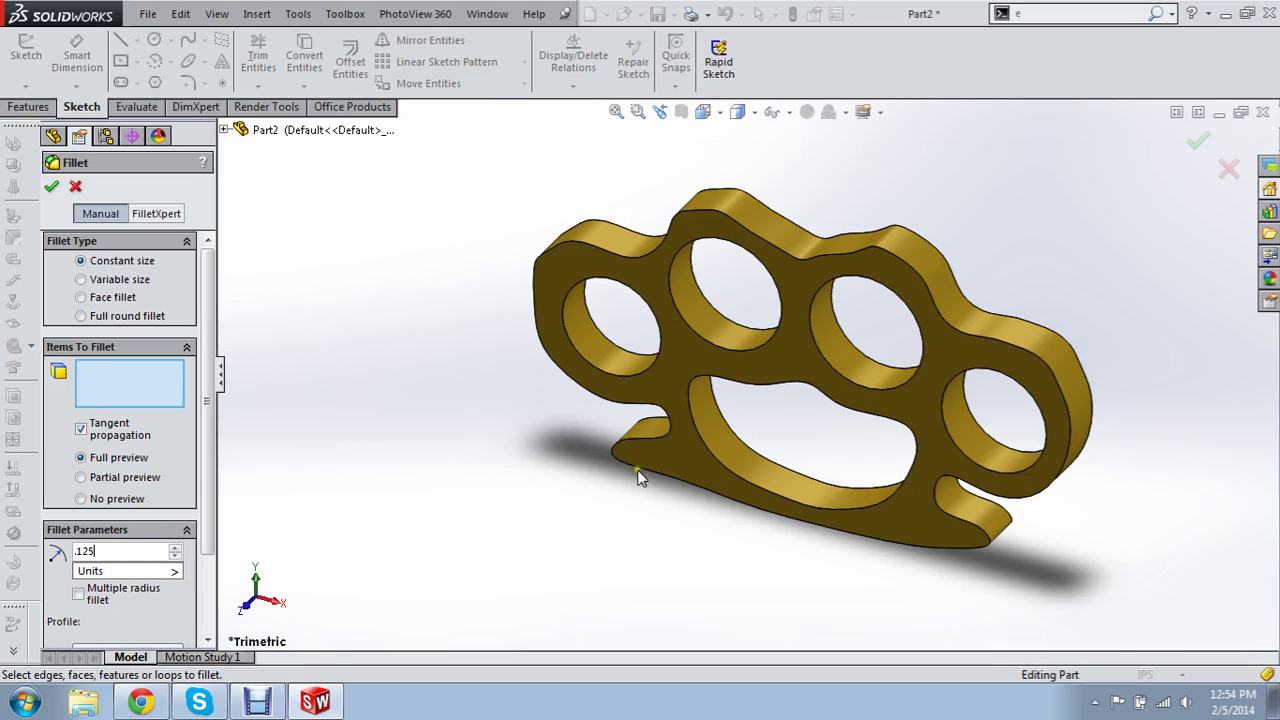
key(Return)
click(706, 366)
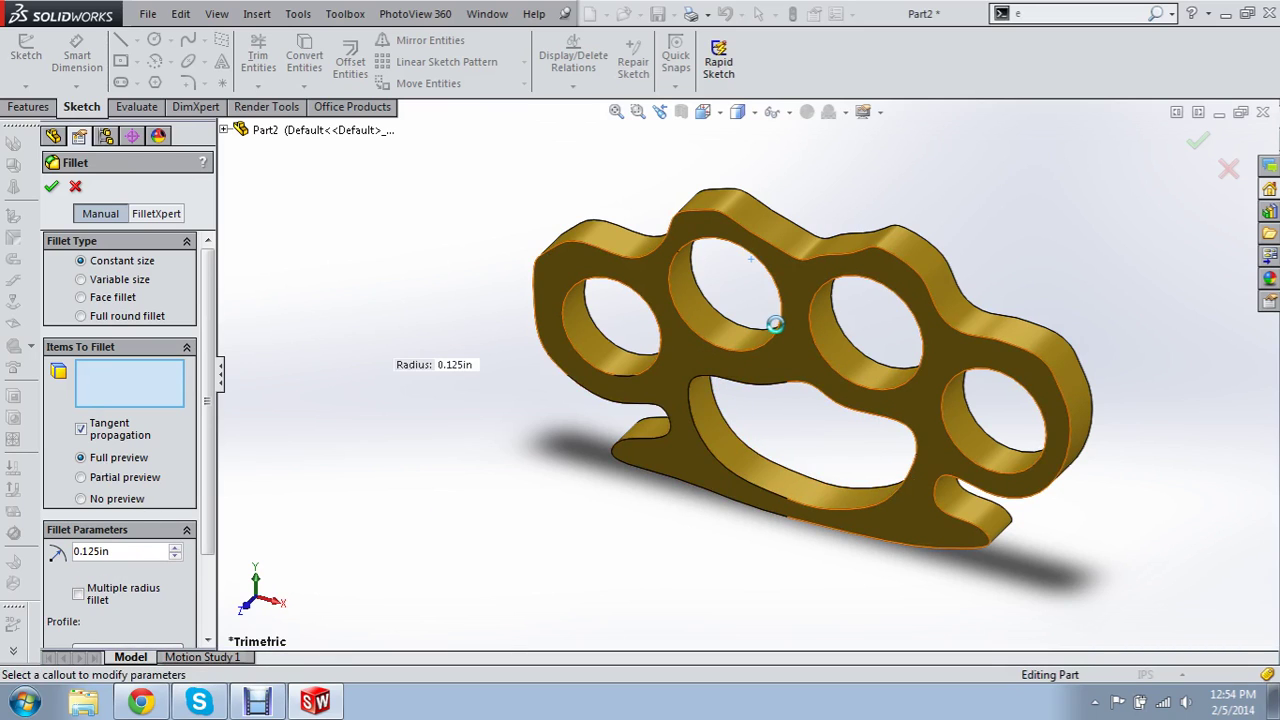
click(768, 350)
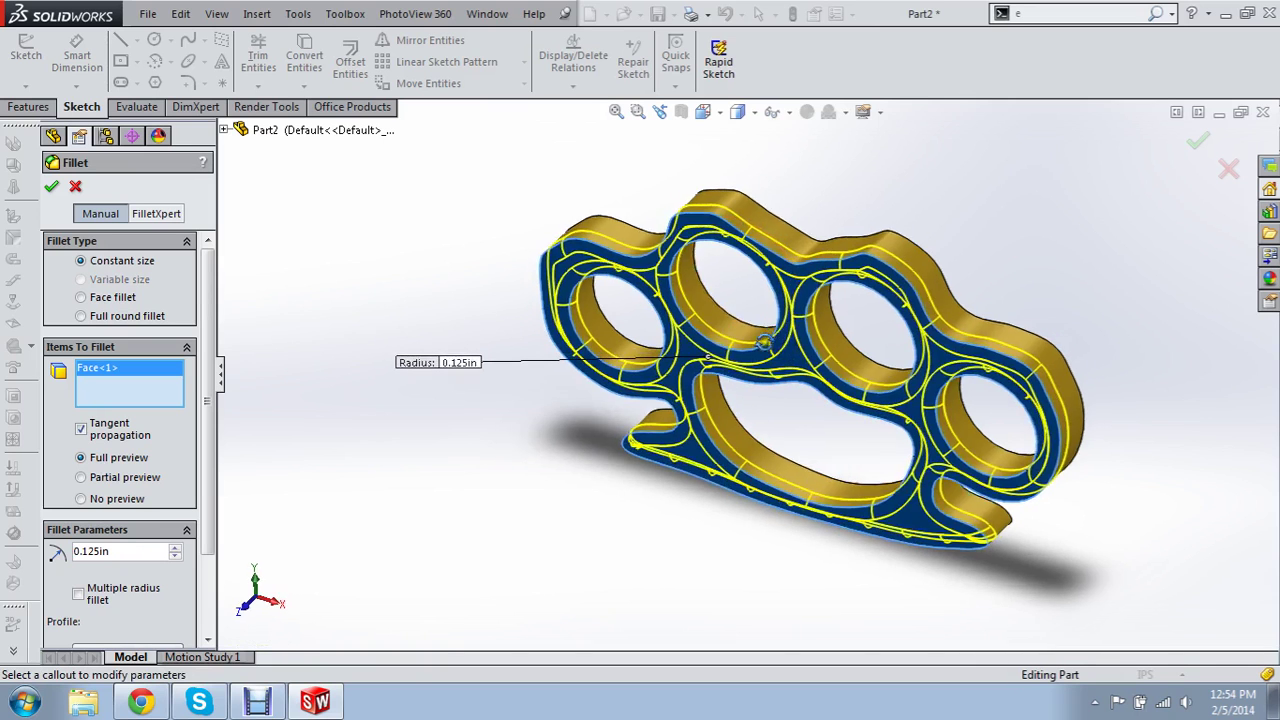
mouse_move(768, 350)
middle_down()
mouse_move(683, 443)
mouse_move(820, 343)
middle_up()
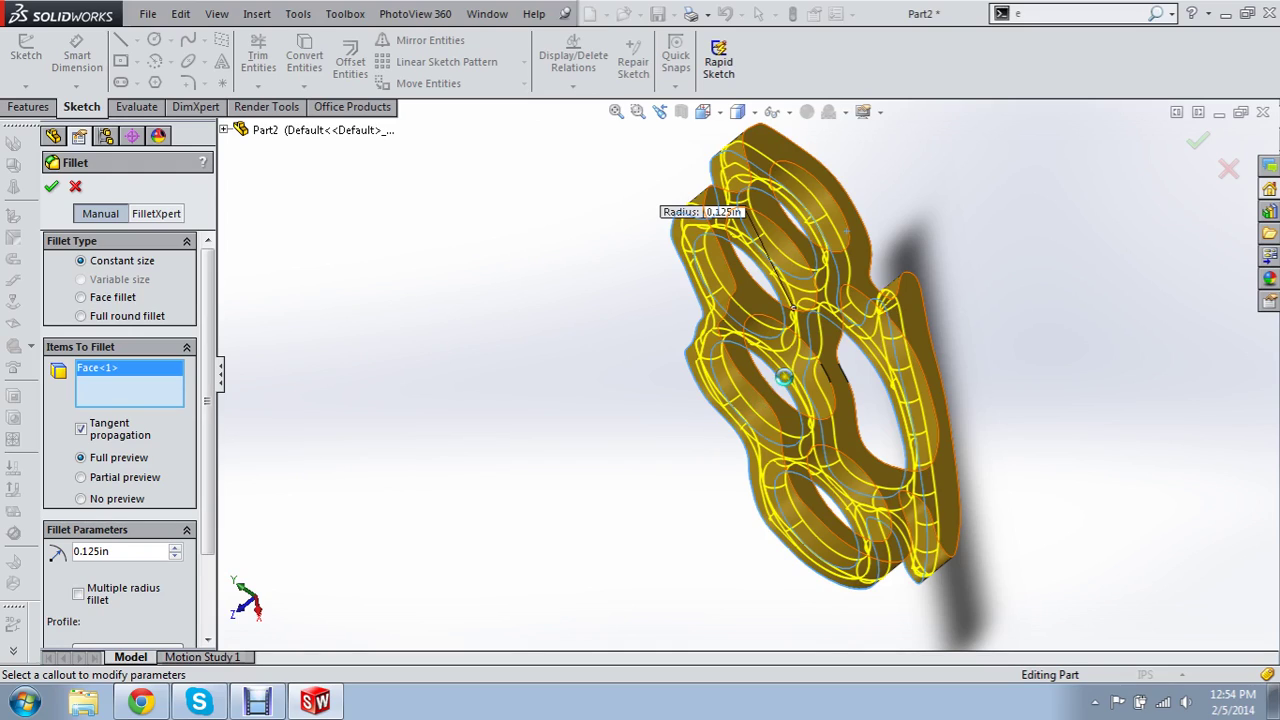
click(886, 282)
middle_drag(886, 282, 740, 420)
mouse_move(634, 451)
middle_down()
mouse_move(598, 479)
mouse_move(660, 460)
middle_up()
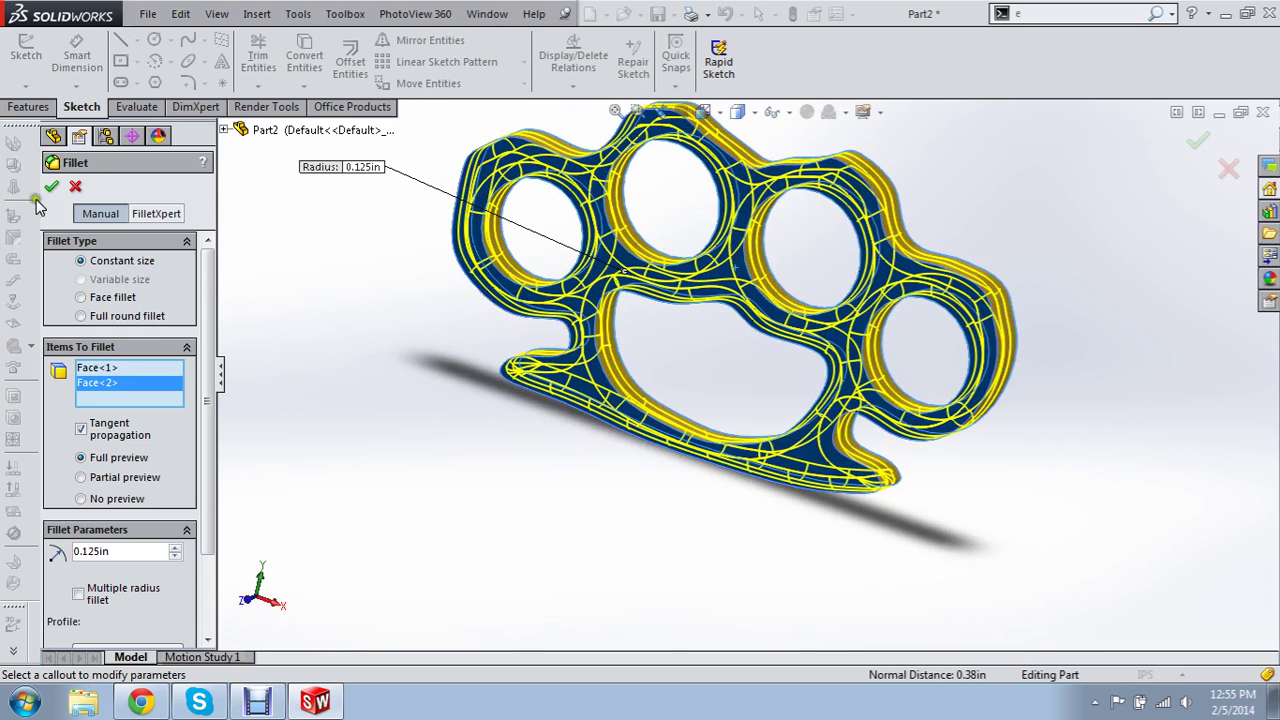
click(51, 188)
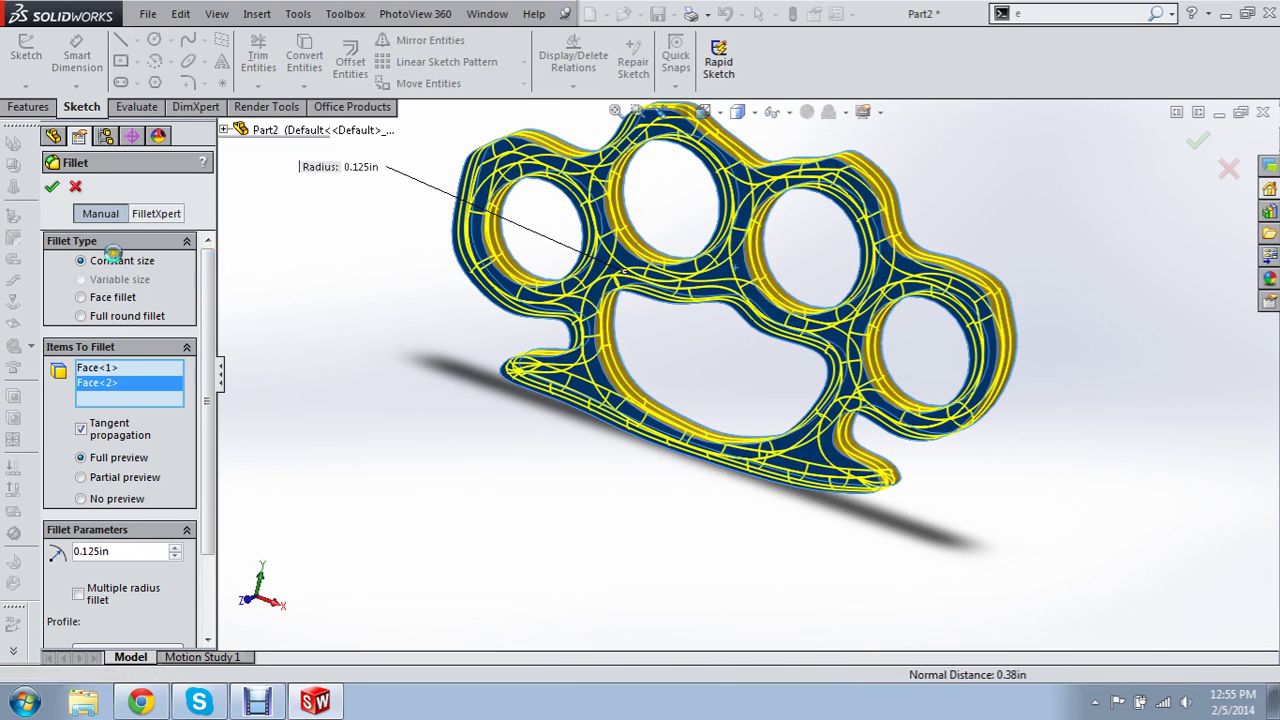
key(ctrl+7)
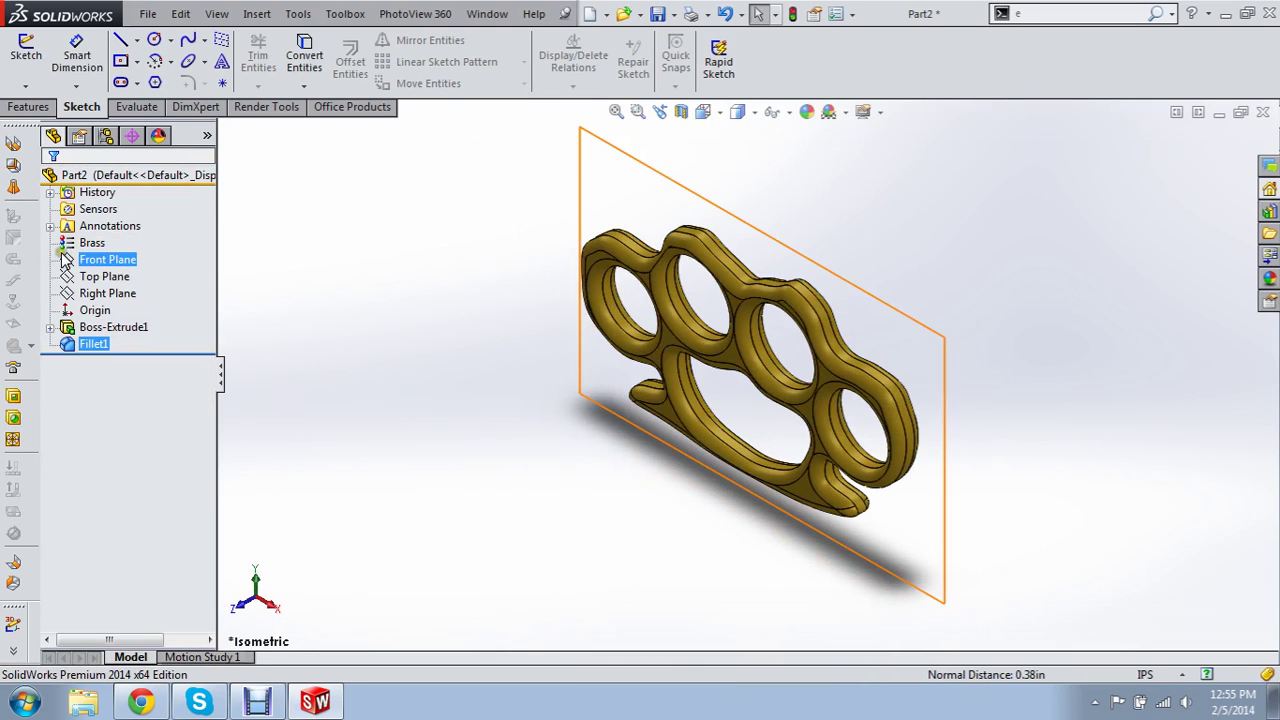
Clear the selection and hide the toolbars to enlarge the model area.
click(385, 245)
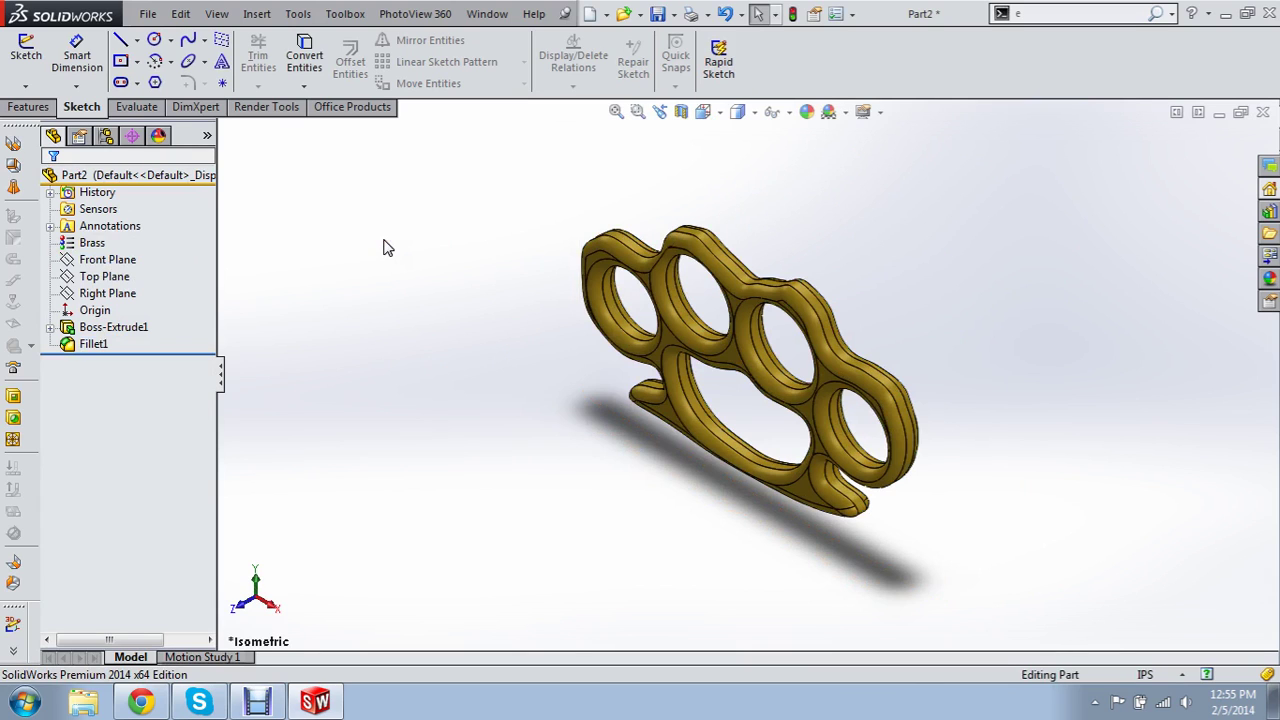
key(F10)
click(366, 537)
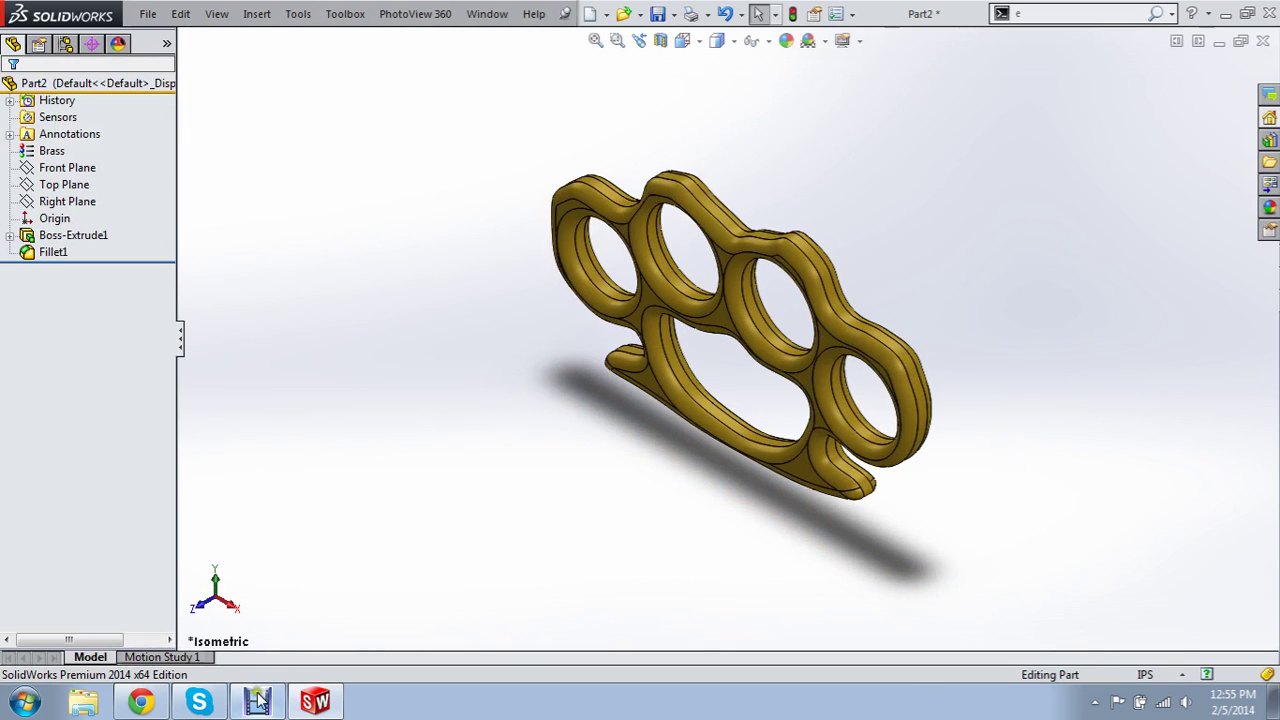